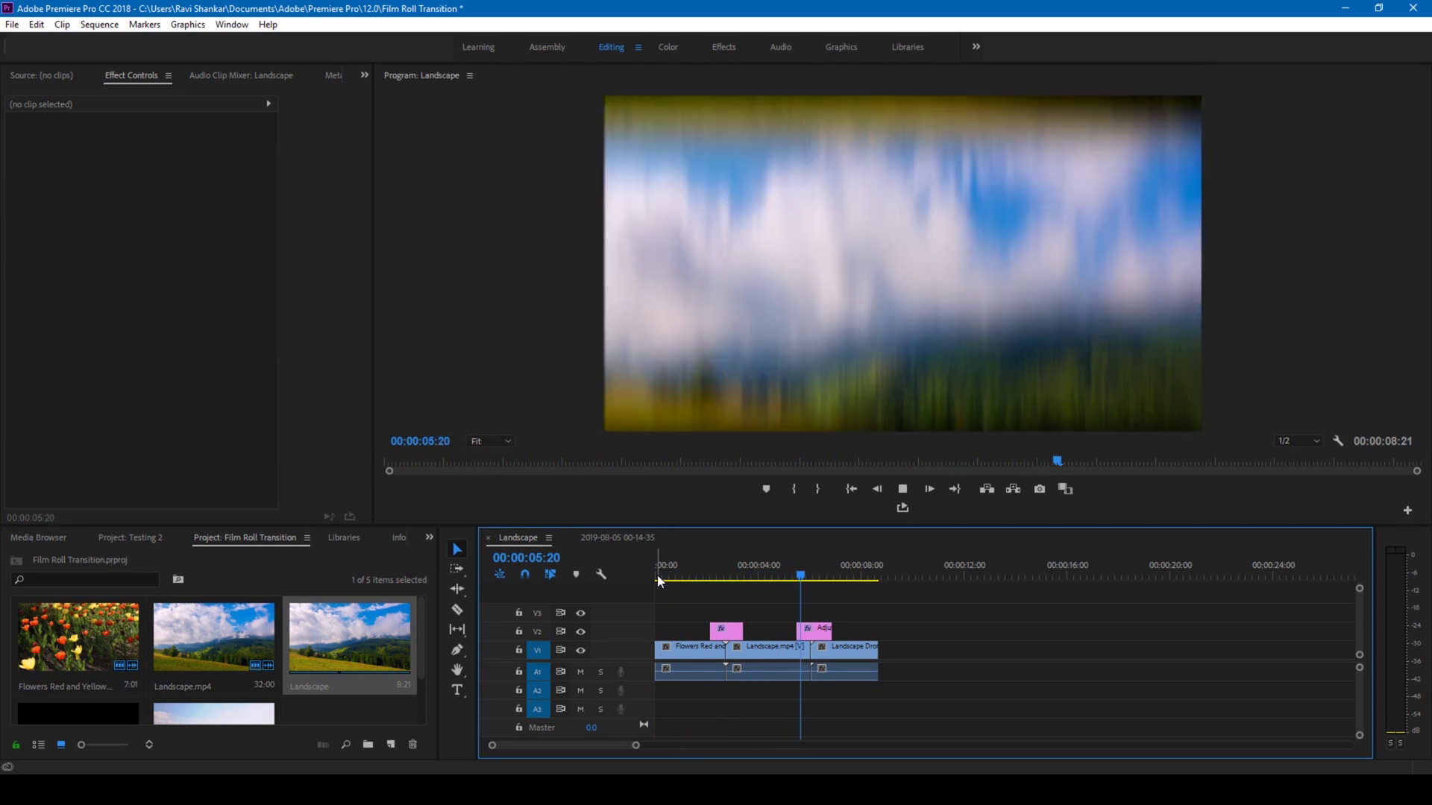
Step: Return the playhead to the start of the finished transition demo sequence
left_click(658, 580)
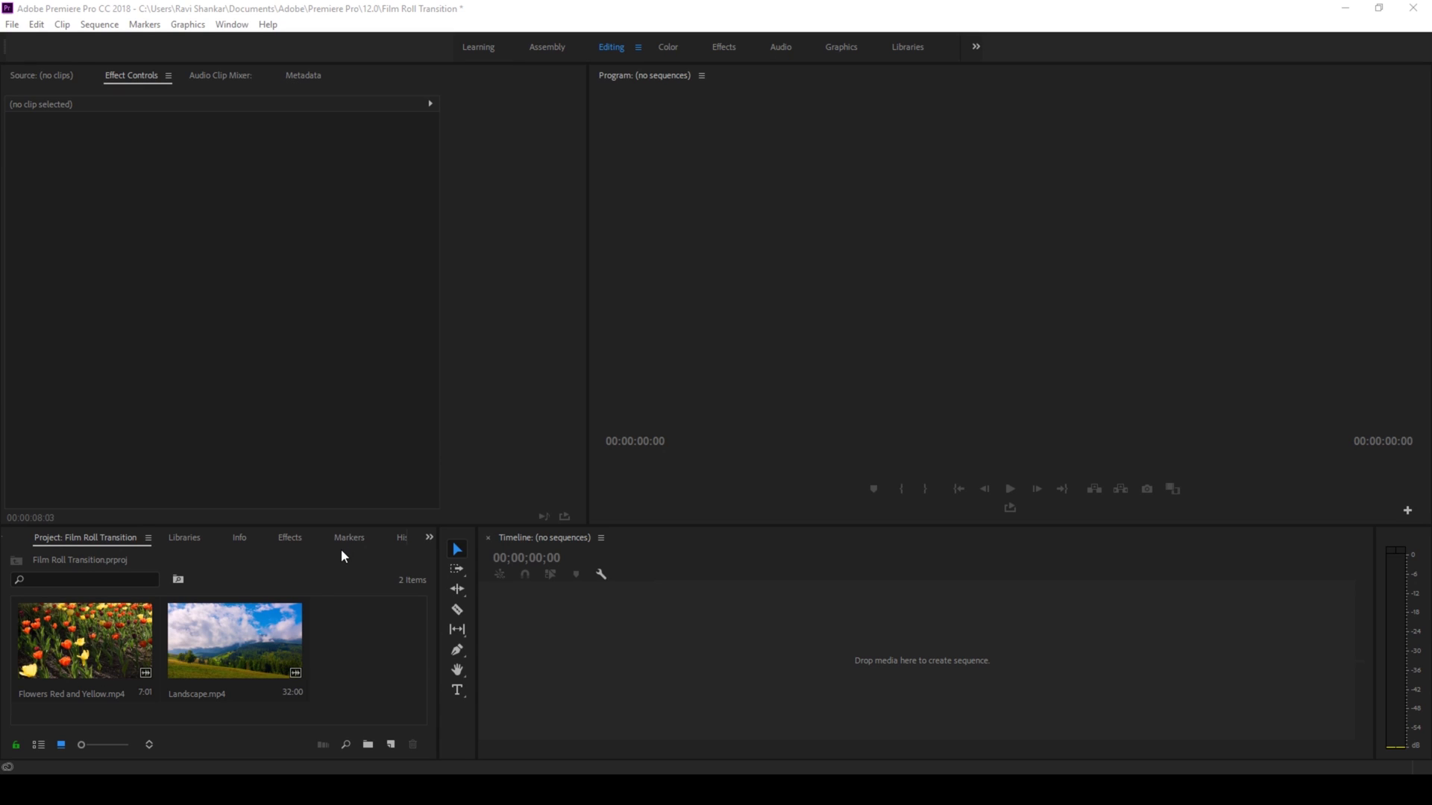
Step: Create a Landscape sequence from the flower and landscape clips, playhead near five seconds
left_click(90, 646)
left_click(198, 646, "ctrl")
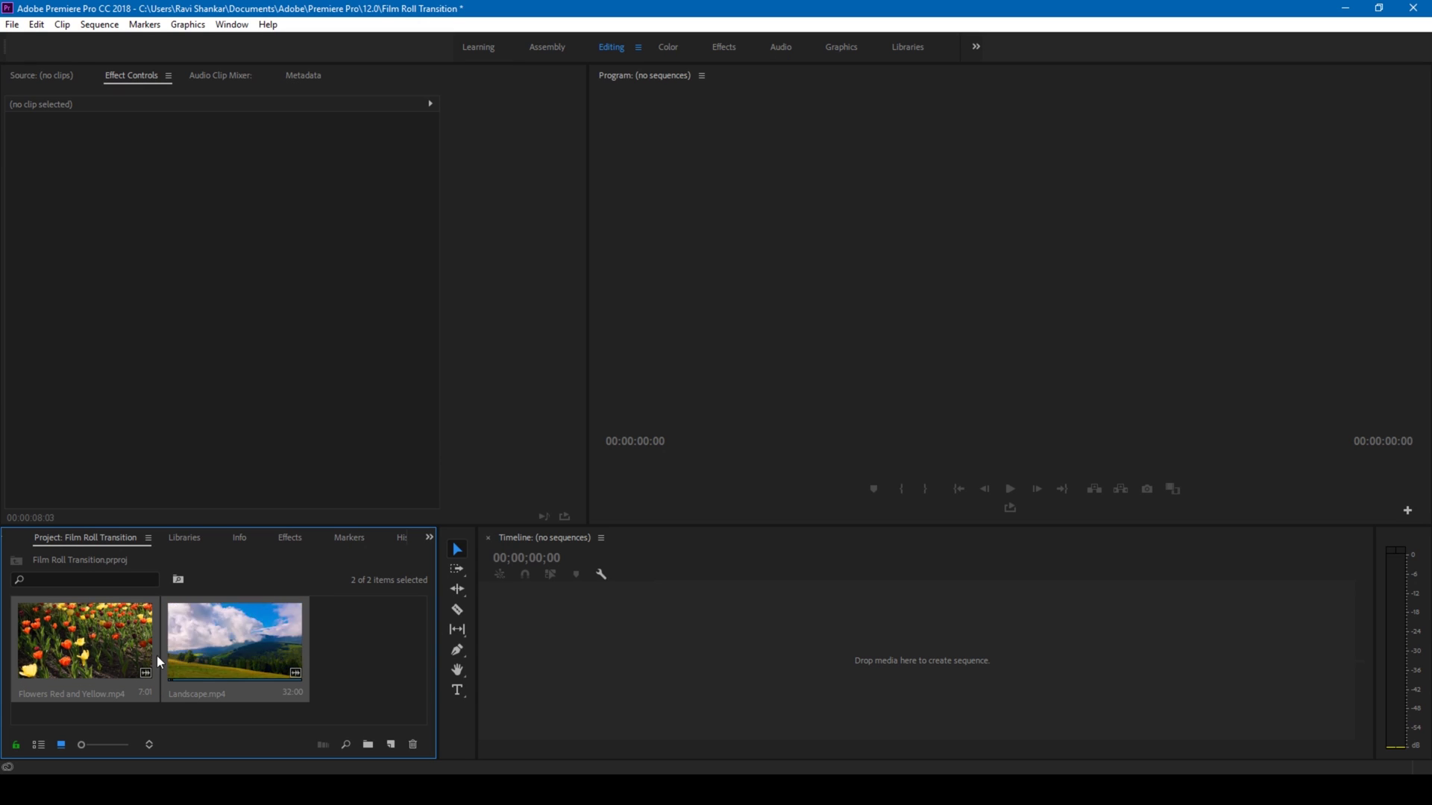
left_click_drag(211, 646, 525, 646)
left_click_drag(923, 747, 787, 751)
mouse_move(766, 583)
left_mouse_down()
mouse_move(888, 585)
mouse_move(773, 598)
mouse_move(834, 598)
mouse_move(786, 597)
left_mouse_up()
Step: Add a new Adjustment Layer item to the project with default settings
left_click(231, 721)
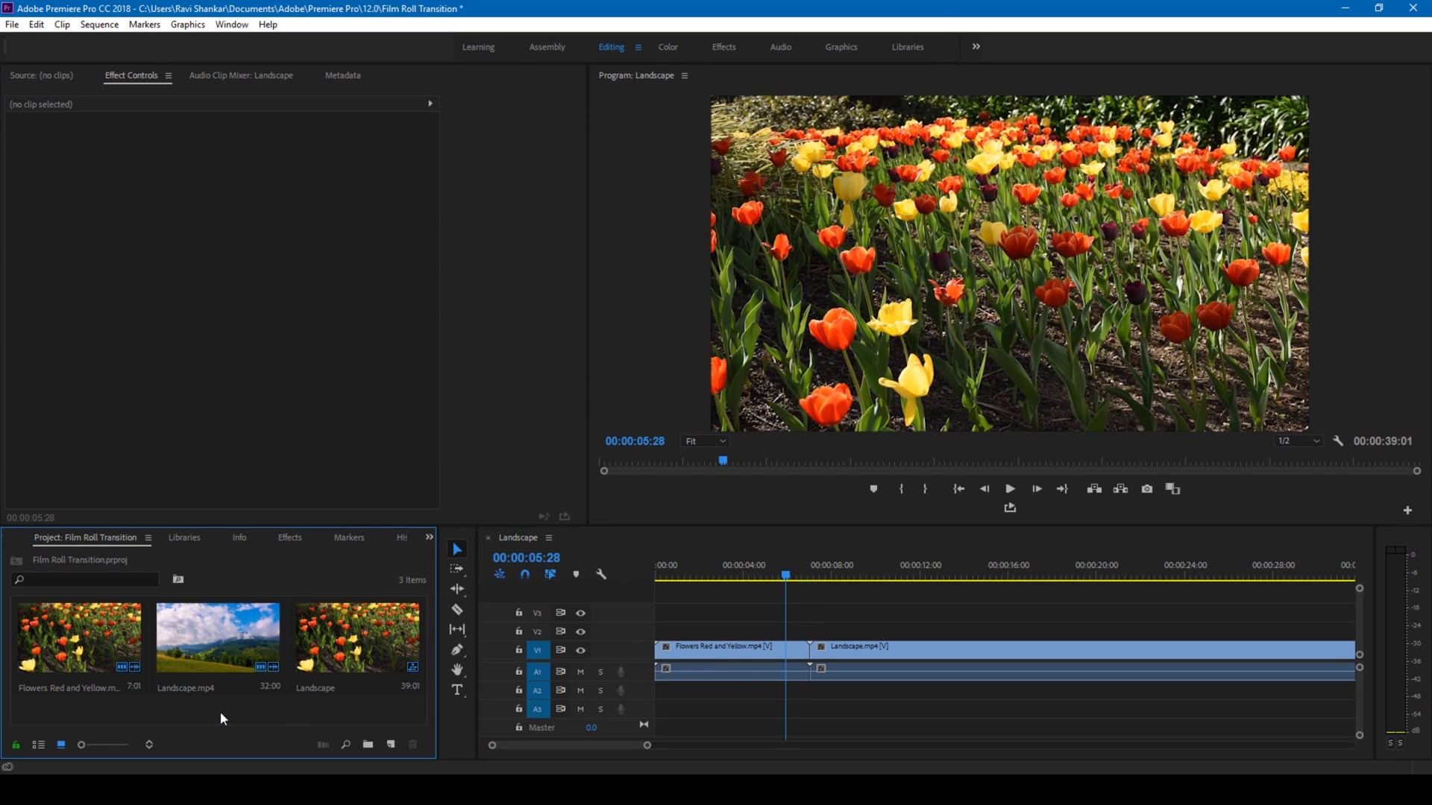
right_click(221, 712)
mouse_move(269, 637)
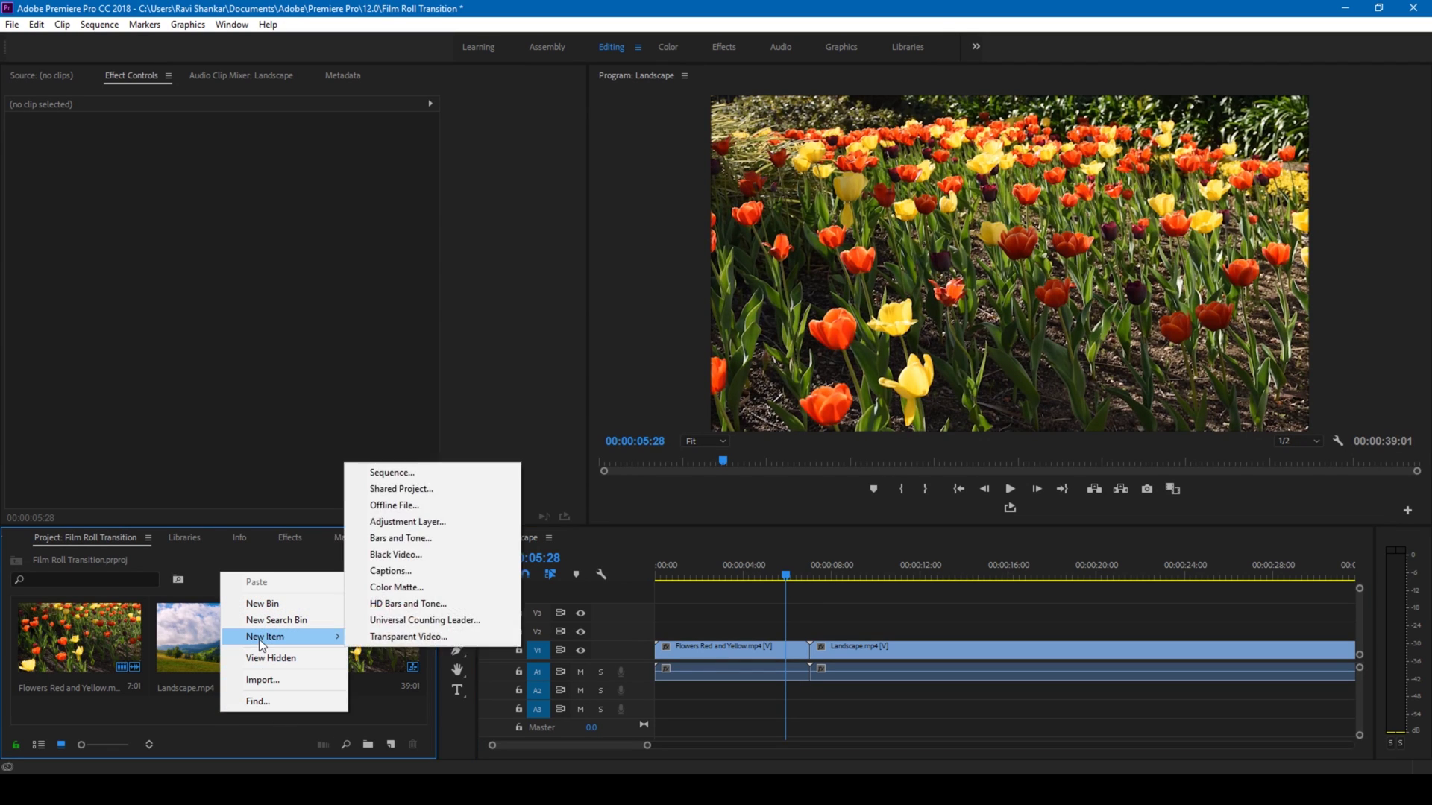
left_click(397, 527)
left_click(760, 446)
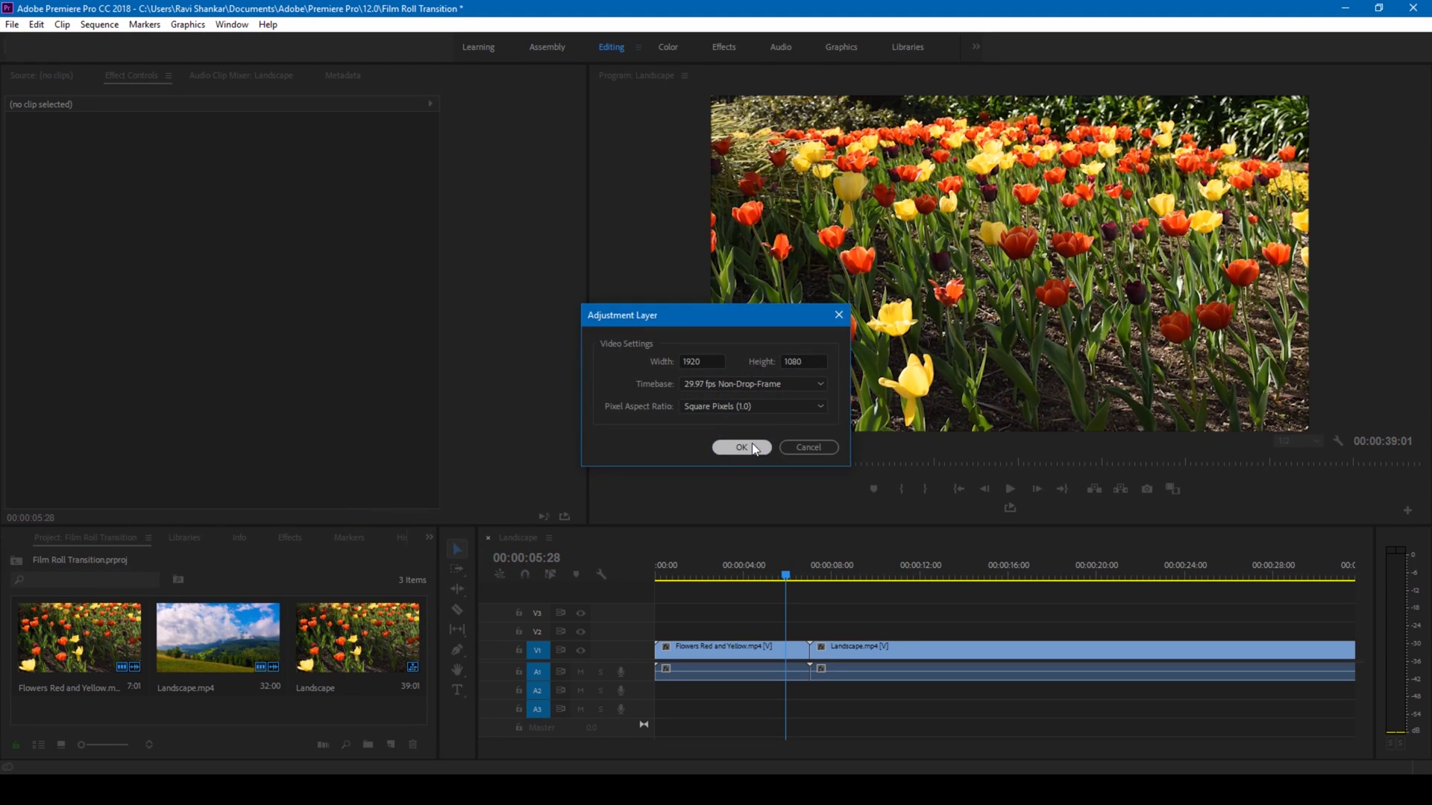
Step: Drop the adjustment layer on V2 over the flowers-landscape cut and trim both edges close to it
mouse_move(85, 687)
left_mouse_down()
mouse_move(774, 637)
mouse_move(764, 628)
left_mouse_up()
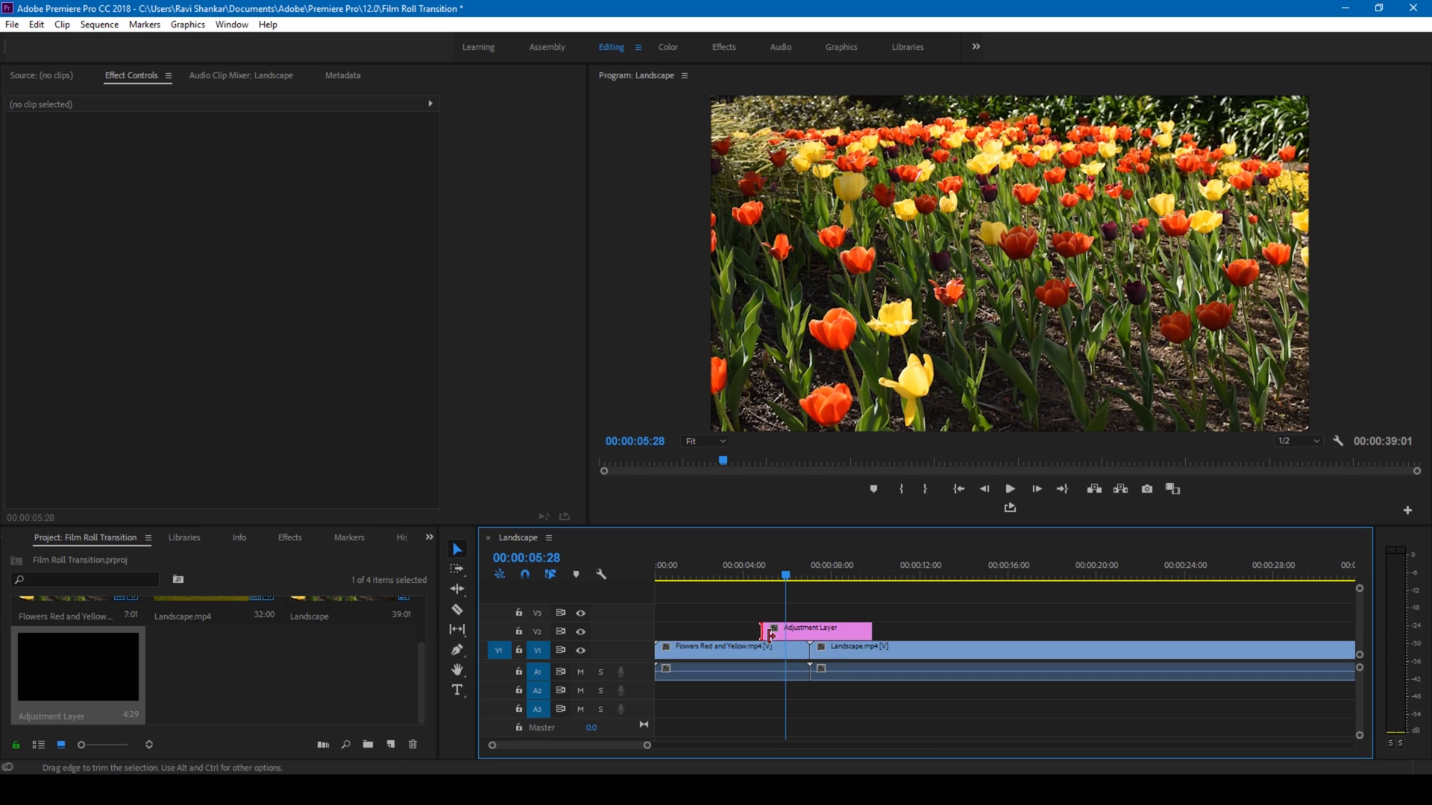
left_click_drag(766, 633, 828, 630)
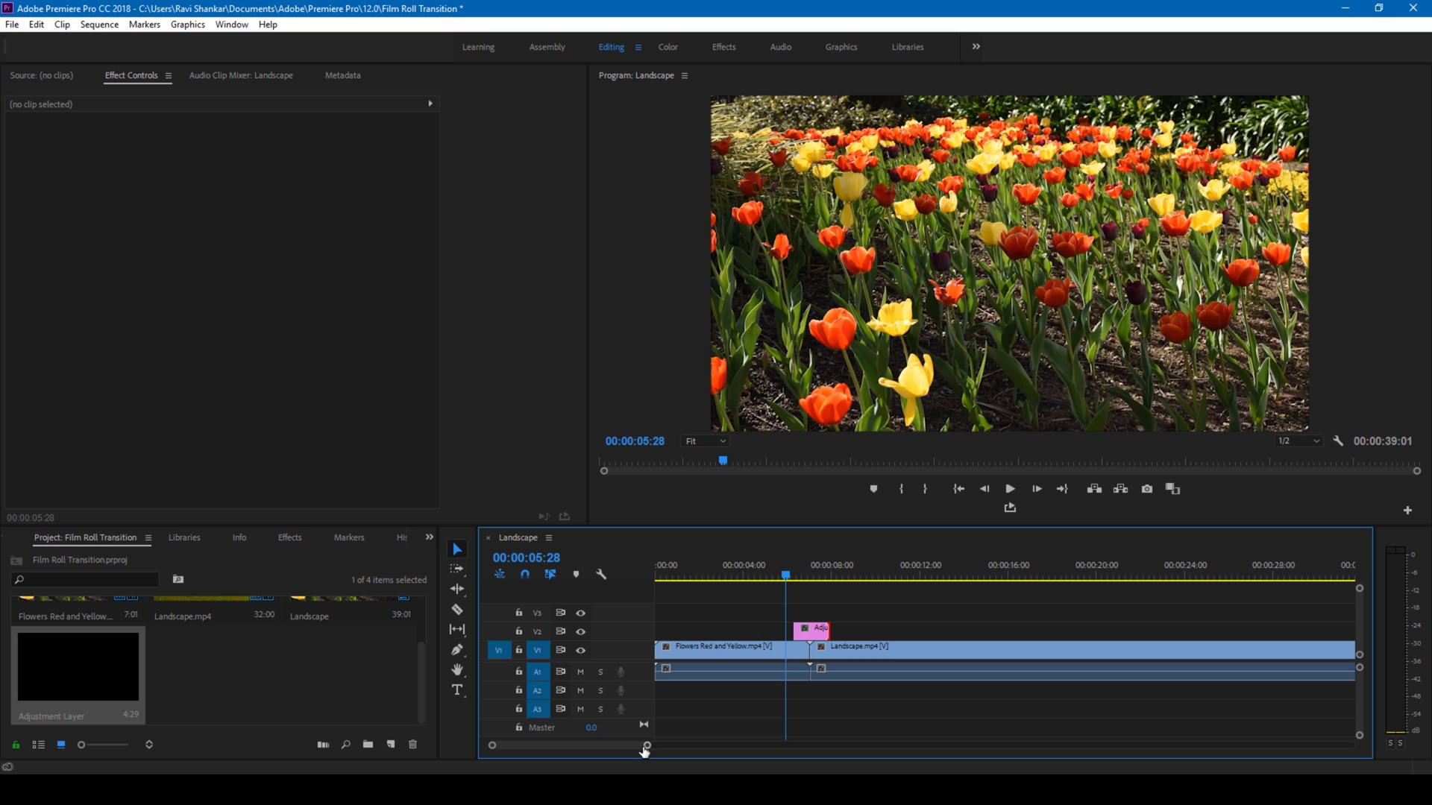
left_click_drag(640, 747, 607, 748)
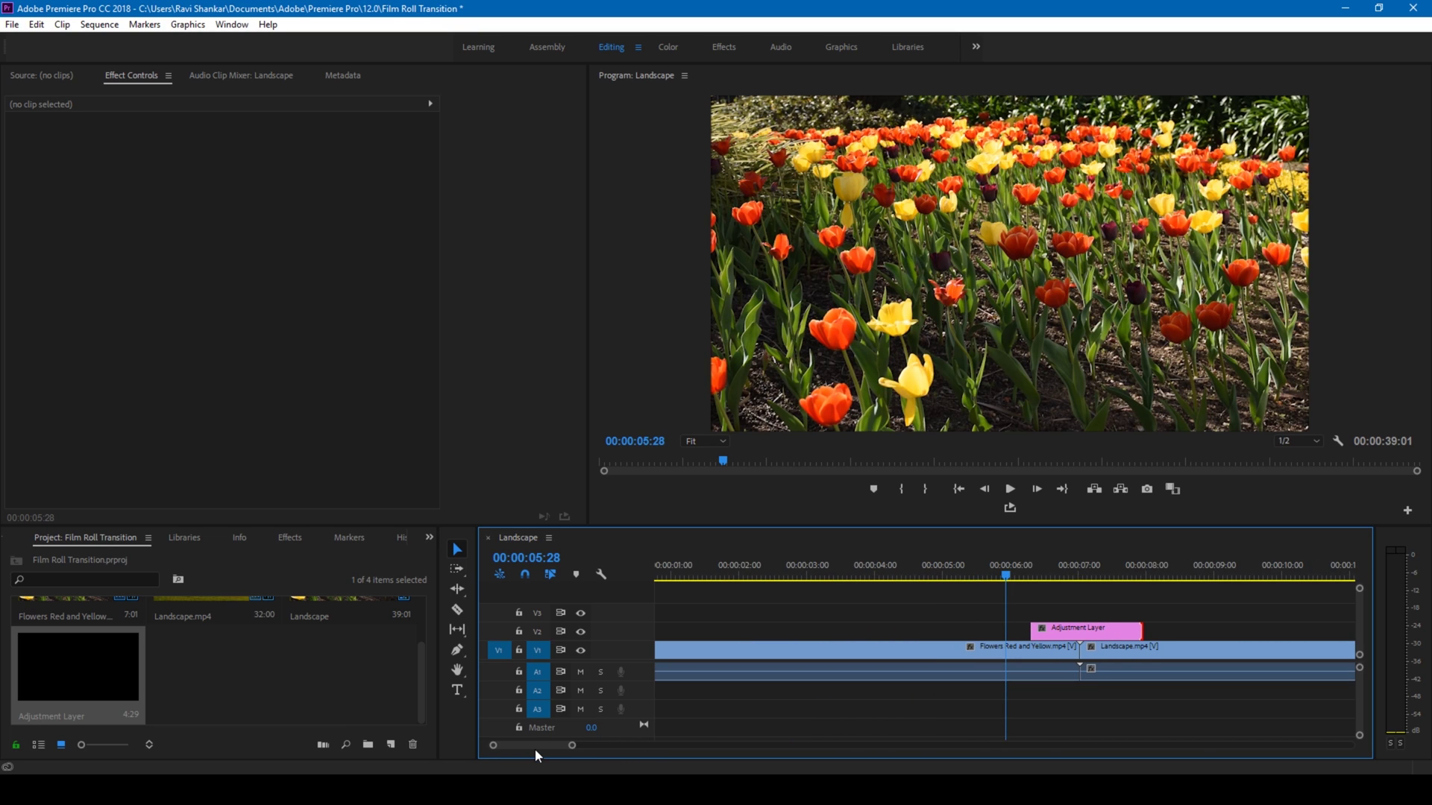
scroll(535, 748, "down", 3)
scroll(536, 749, "down", 3)
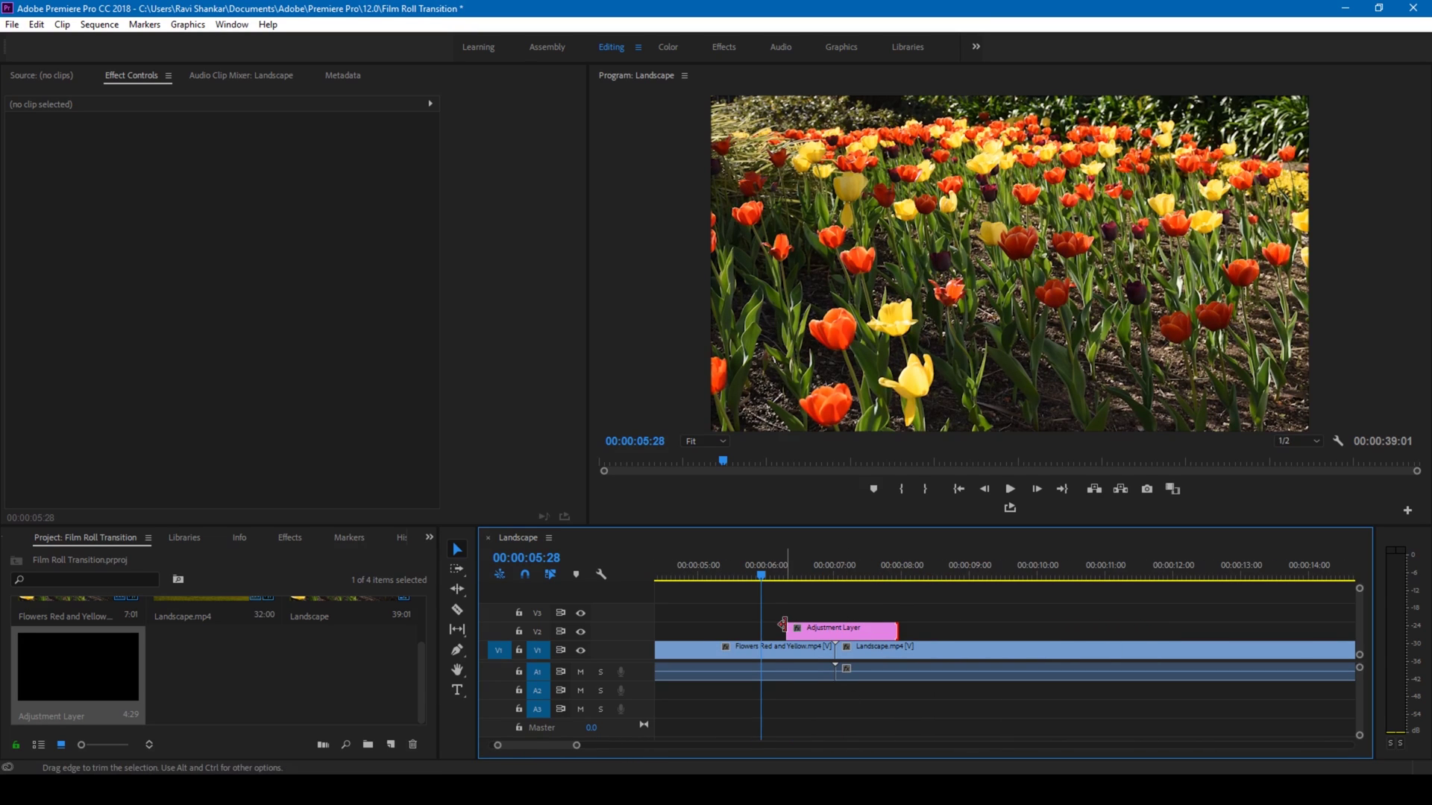
left_click_drag(789, 629, 796, 628)
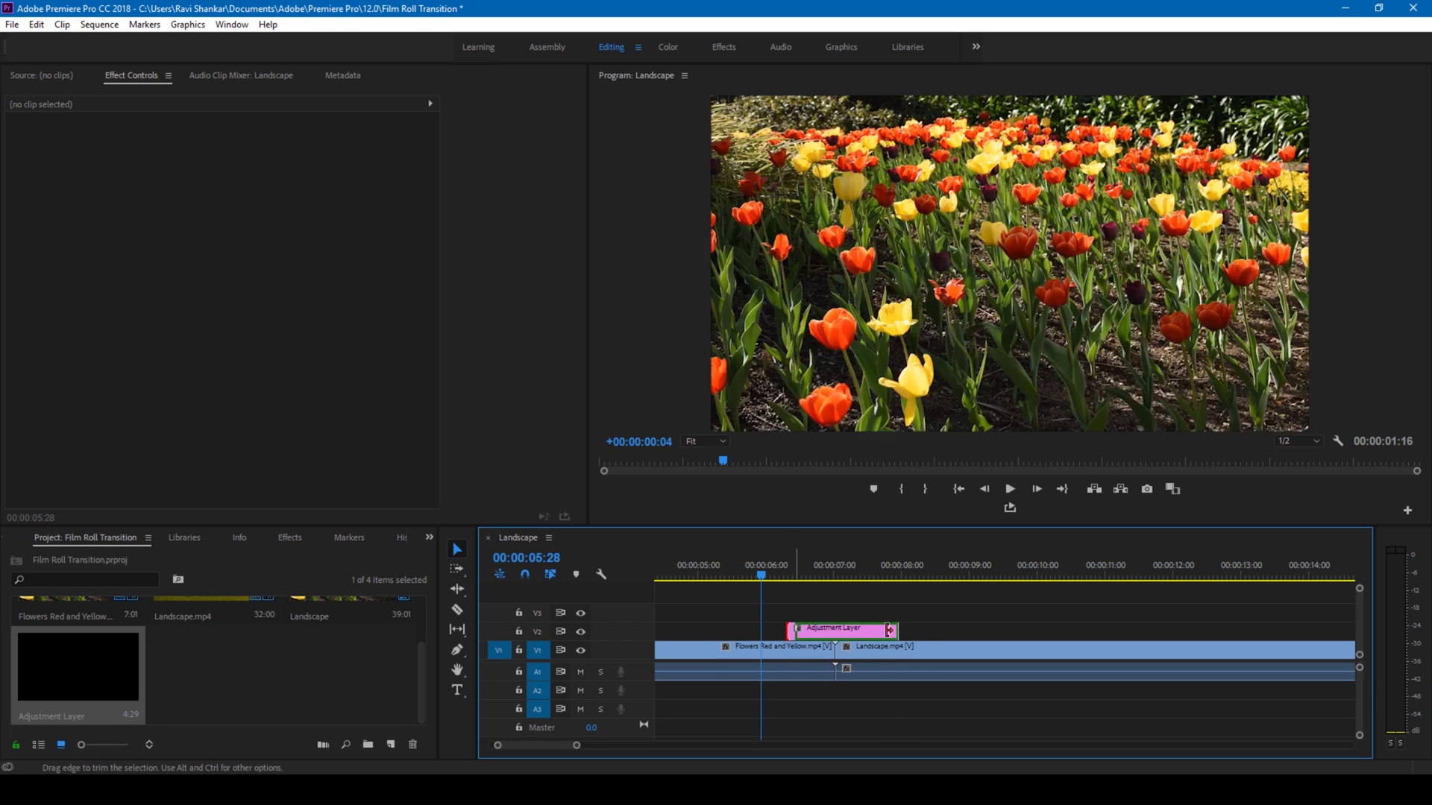
left_click_drag(904, 629, 880, 631)
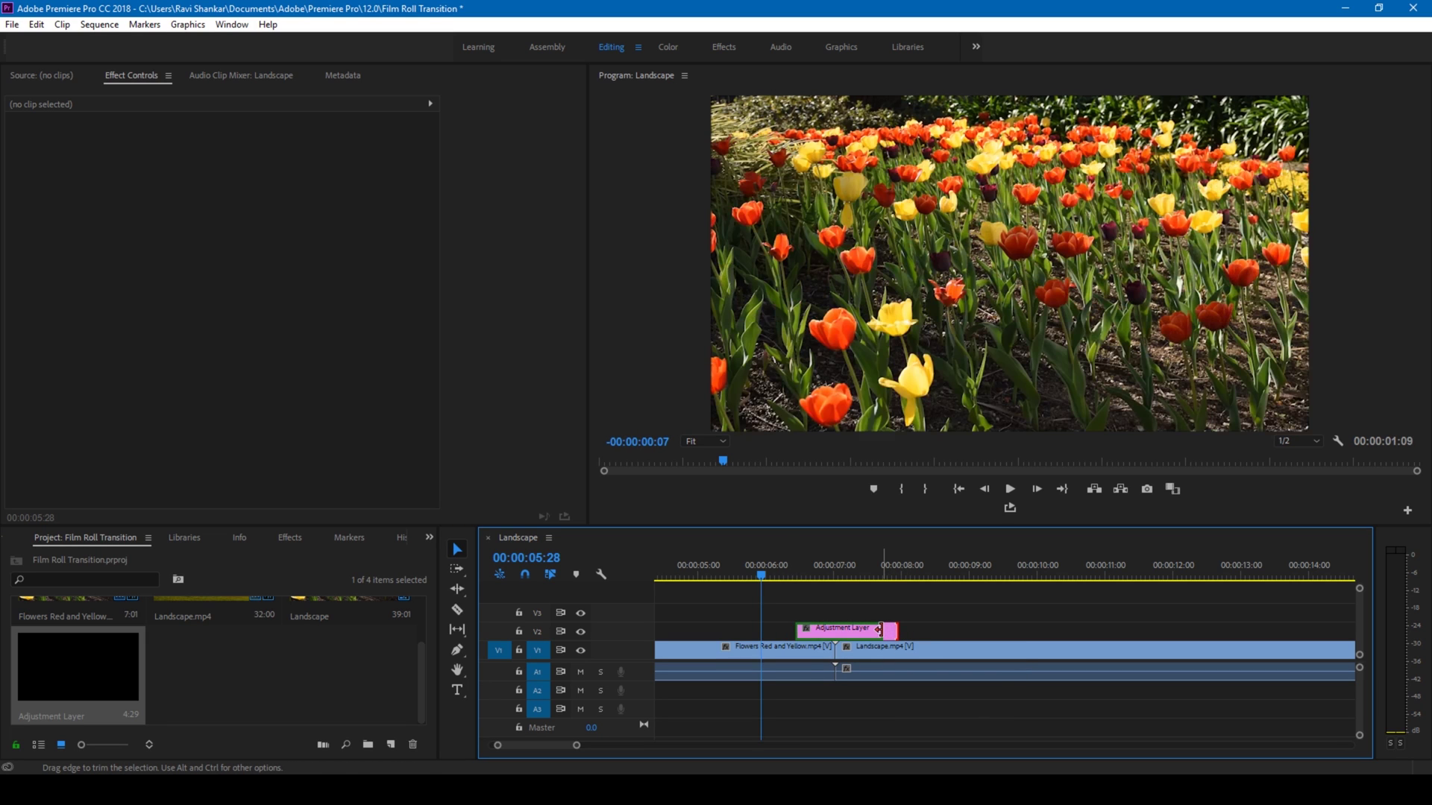
left_click(291, 540)
Step: Search effects for 'offset' and apply Distort > Offset to the adjustment layer
left_click(83, 557)
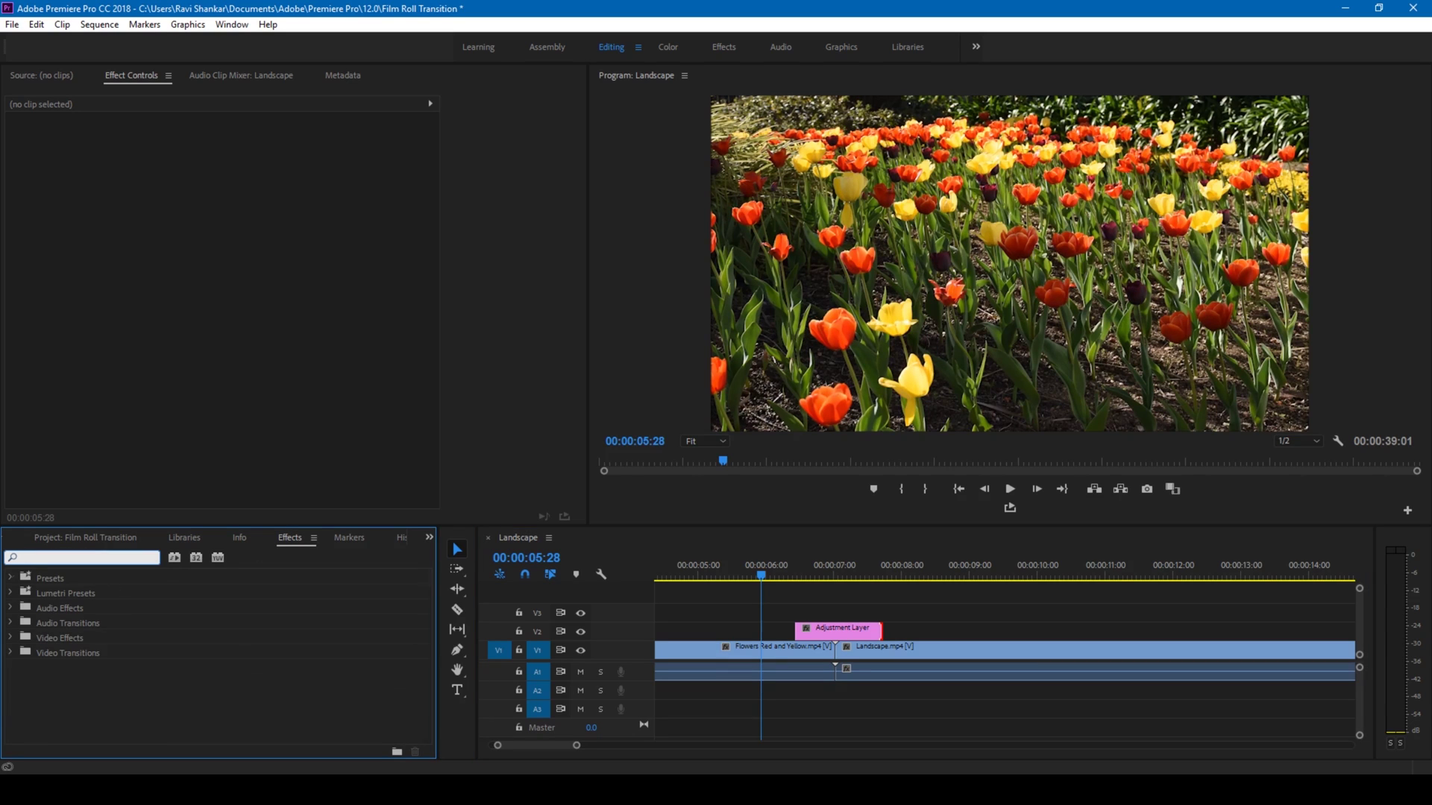
type("offset")
left_click_drag(60, 669, 841, 628)
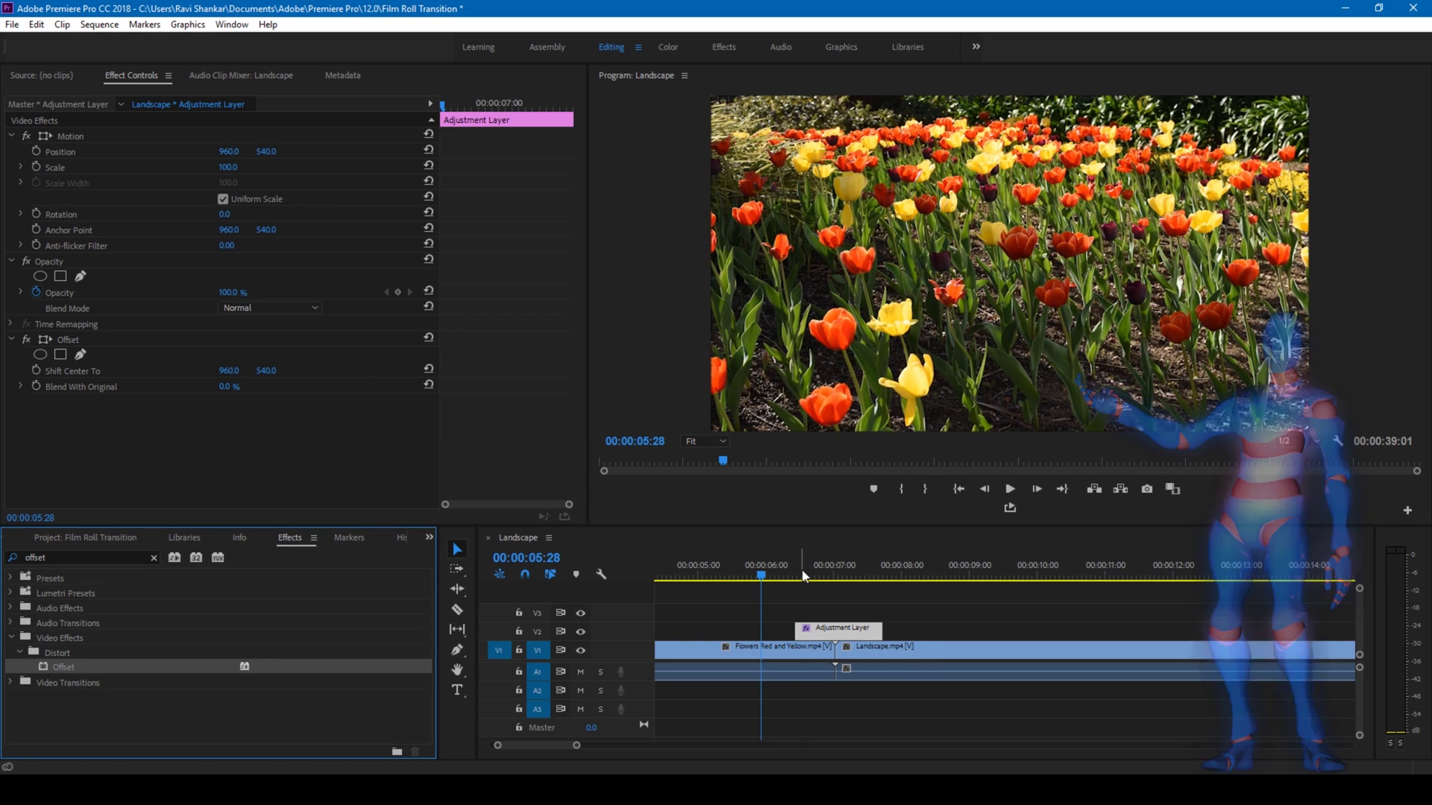
left_click(801, 574)
Step: Keyframe Offset's Shift Center To, rolling vertically from 540 at layer start to 2166 at its end
left_click_drag(798, 578, 795, 579)
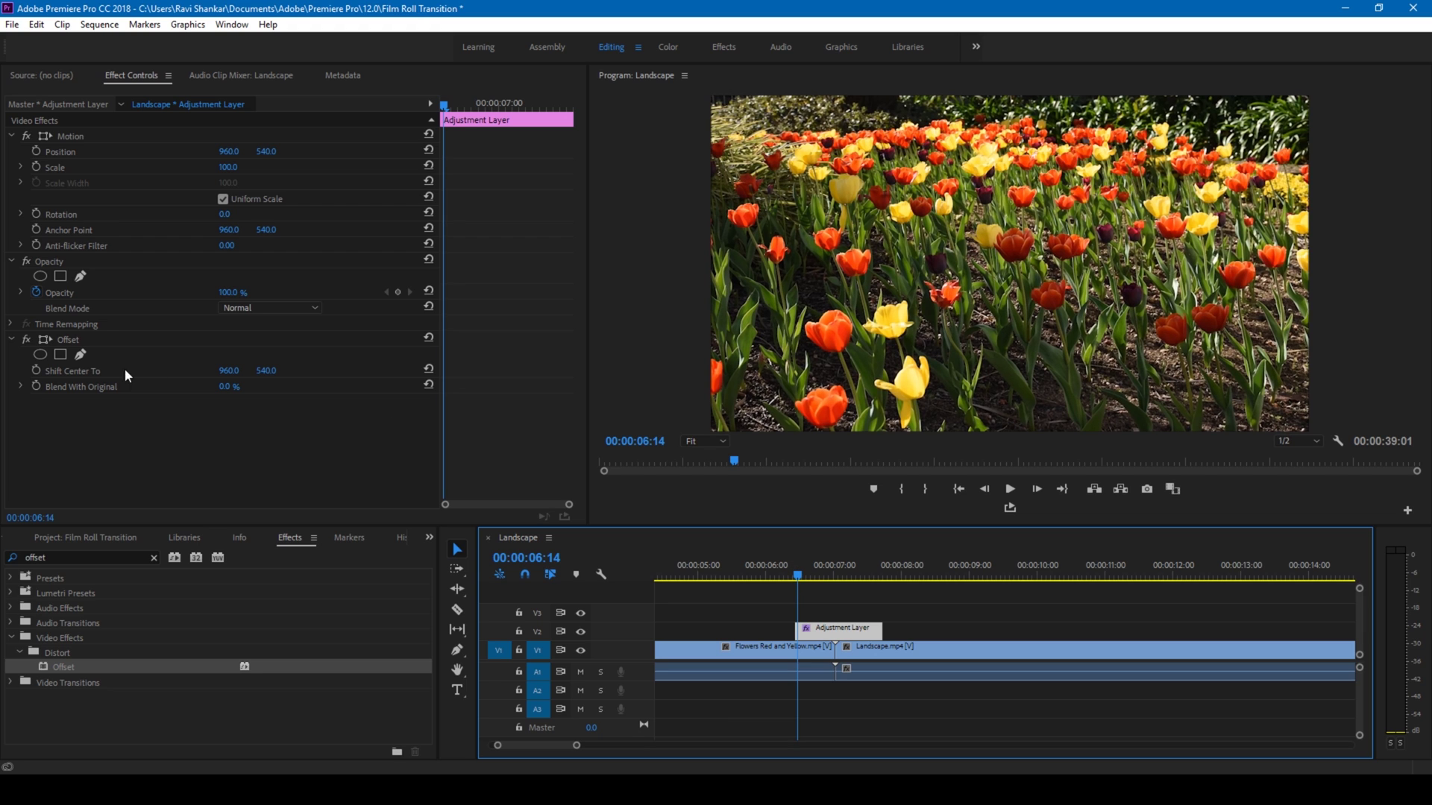
left_click(34, 369)
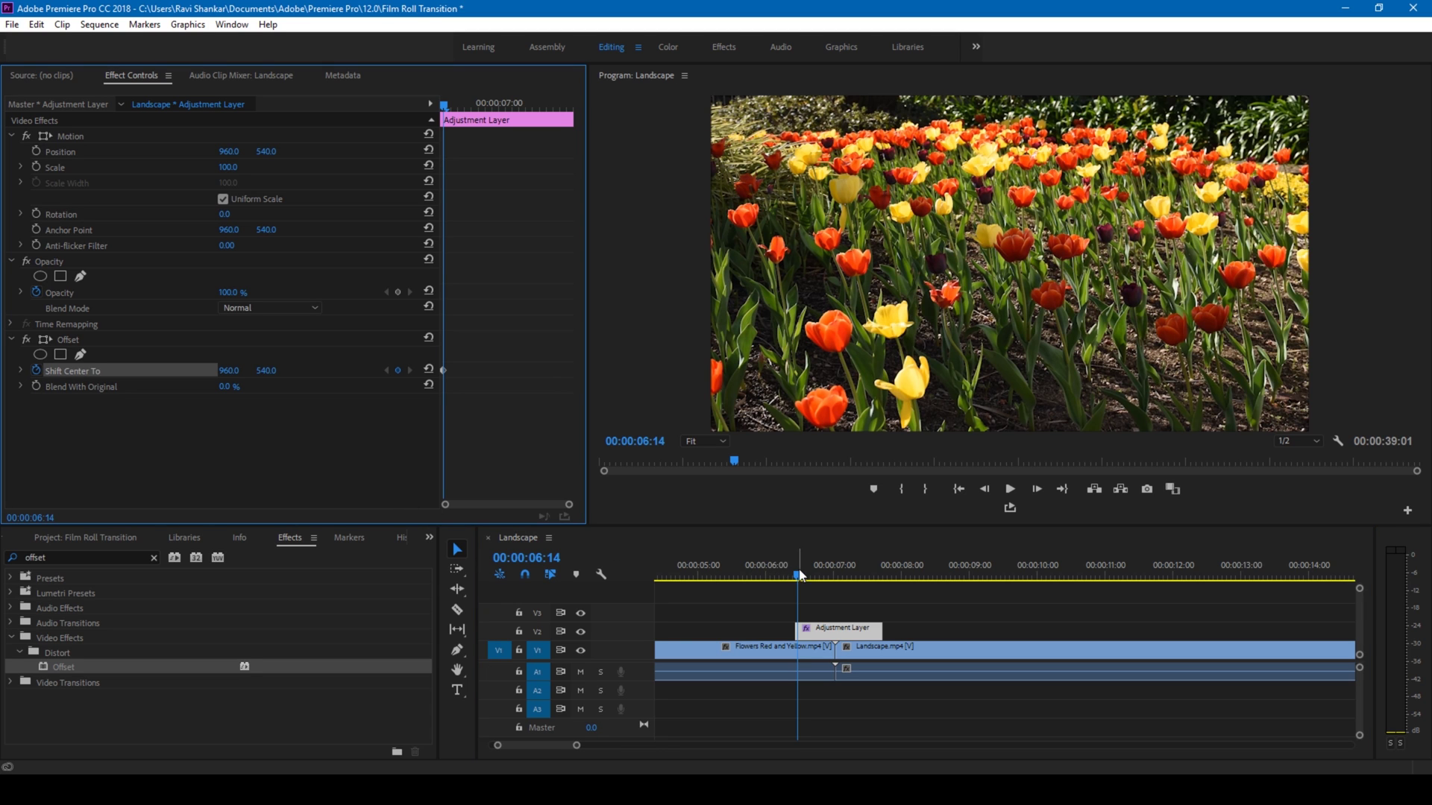
left_click_drag(800, 575, 884, 583)
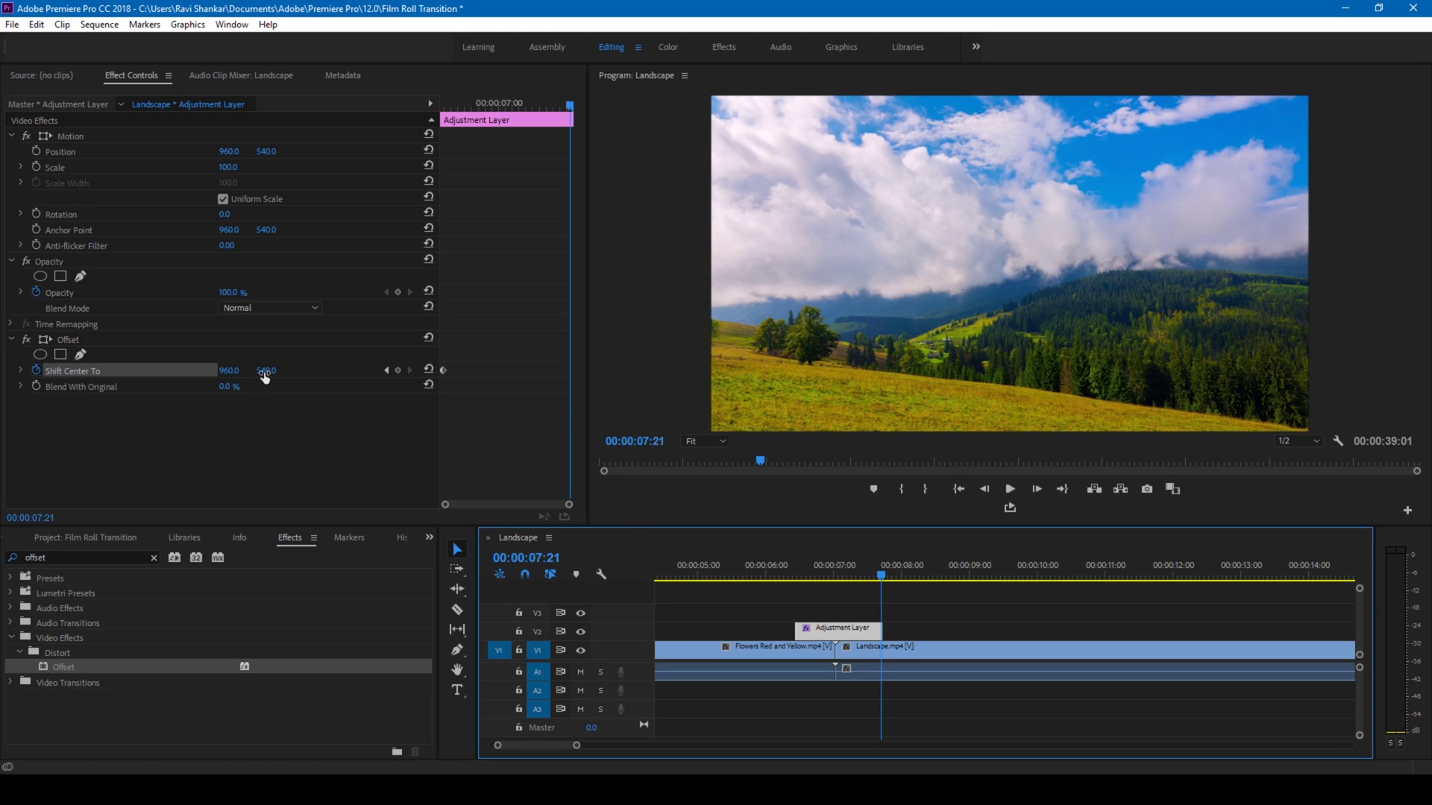
left_click_drag(264, 378, 429, 376)
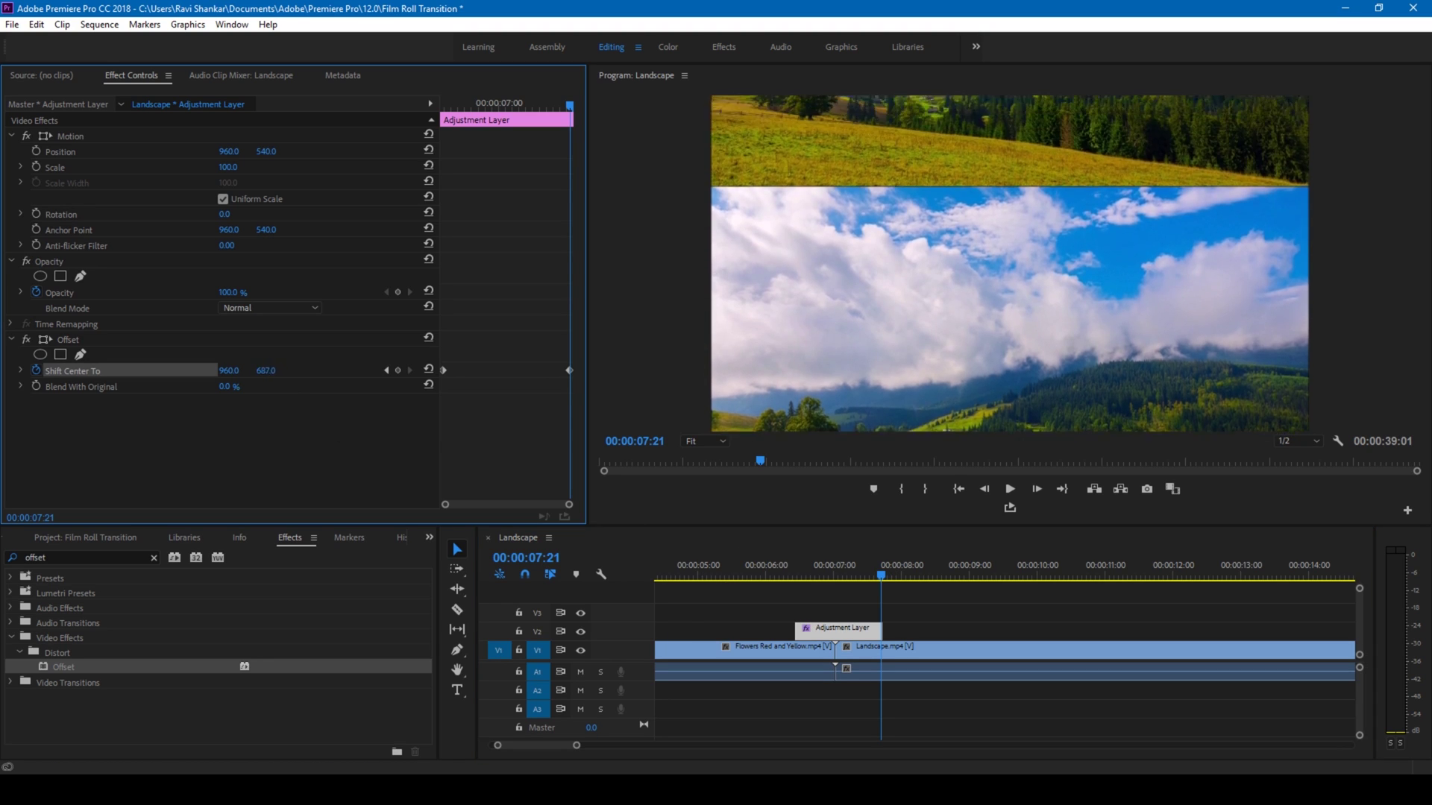
left_click_drag(428, 377, 1269, 378)
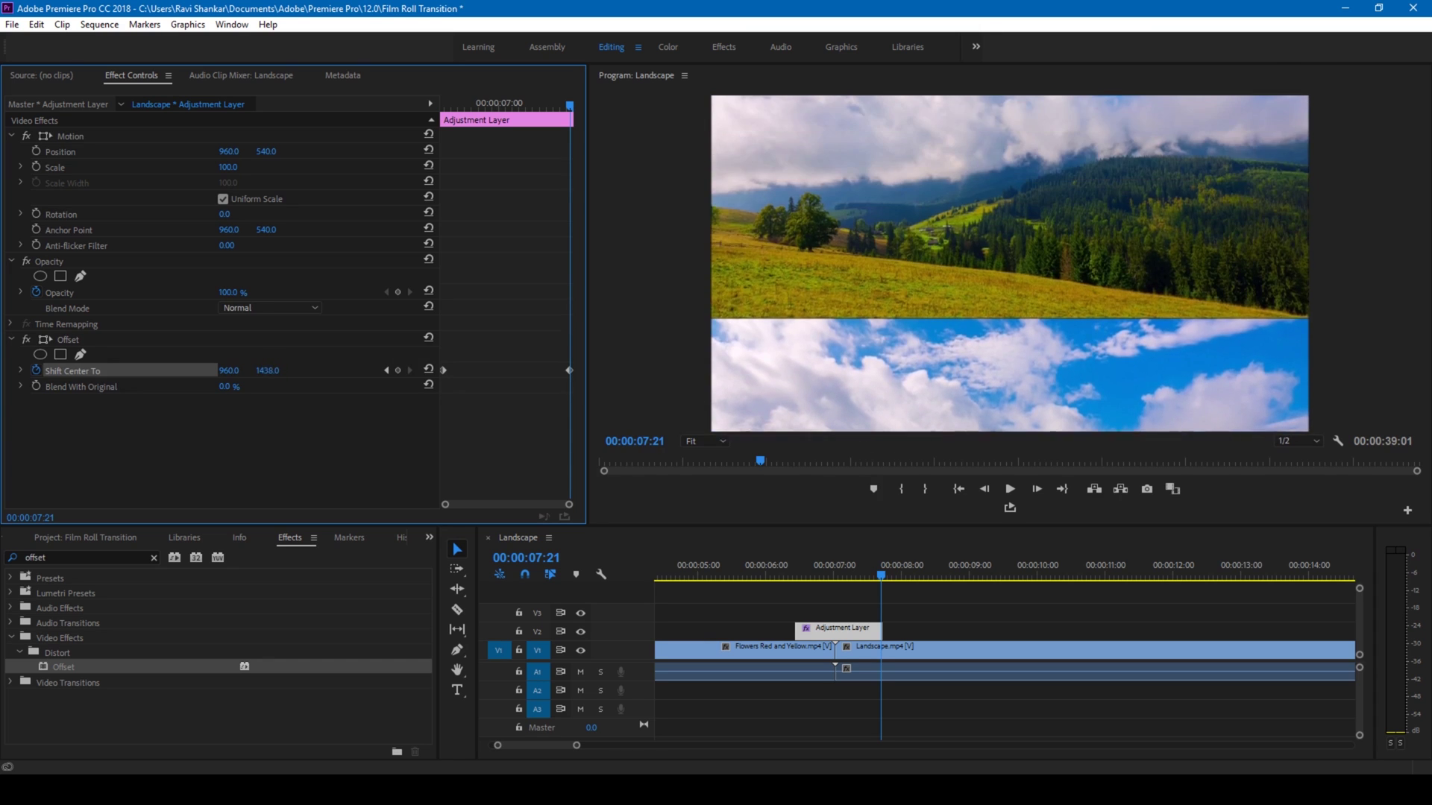
left_click_drag(1269, 377, 1431, 378)
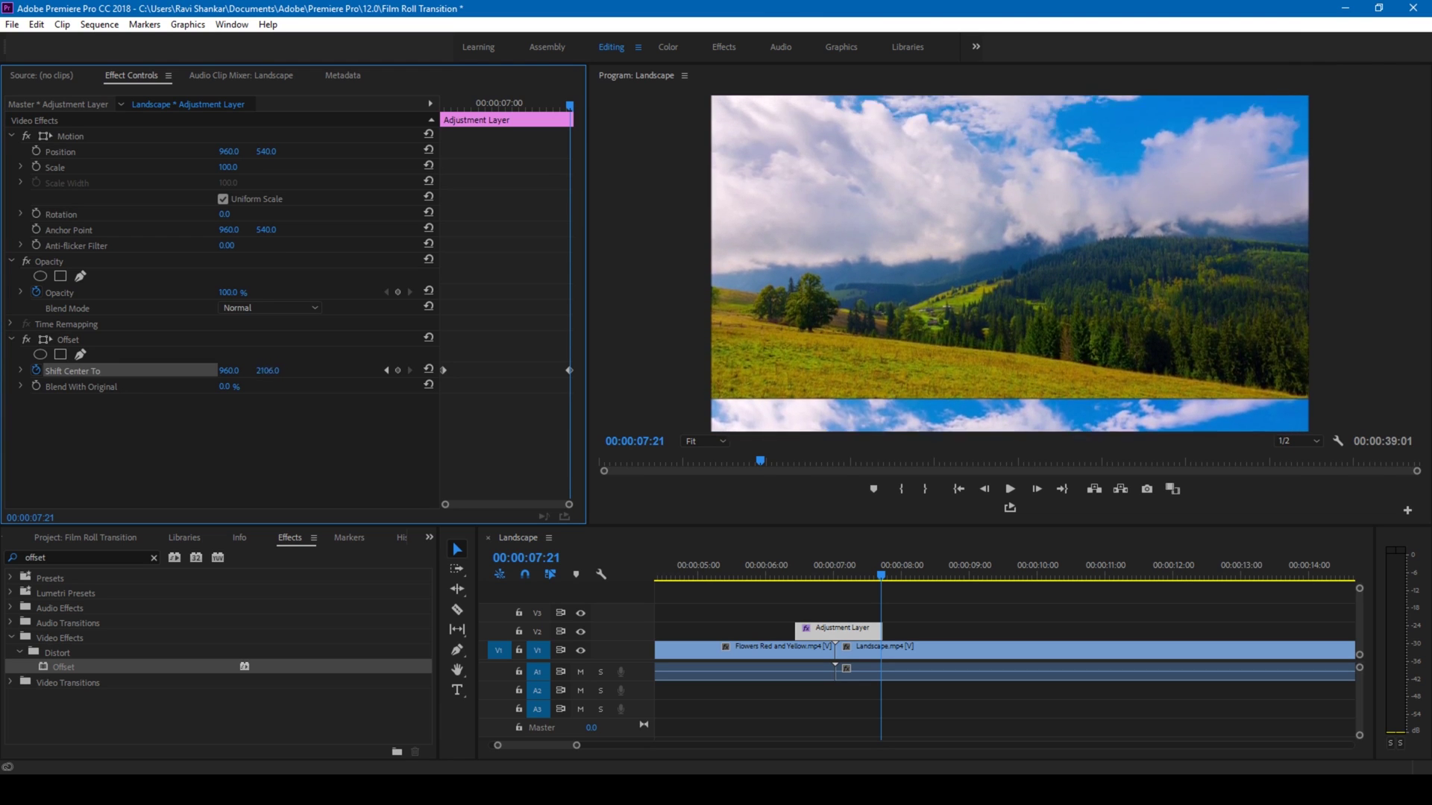
mouse_move(1431, 377)
left_mouse_down()
mouse_move(947, 377)
mouse_move(1431, 377)
left_mouse_up()
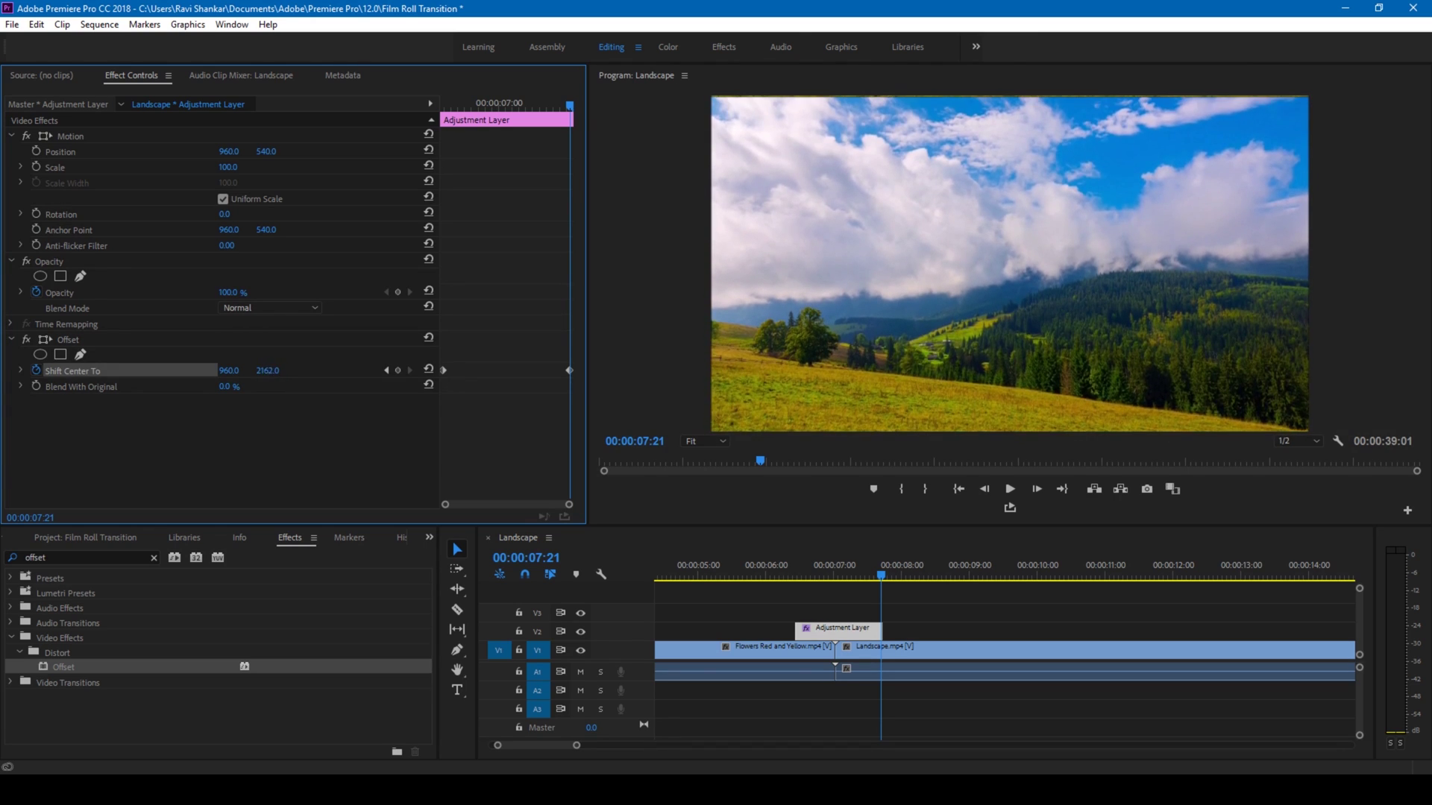
left_click_drag(1430, 377, 271, 371)
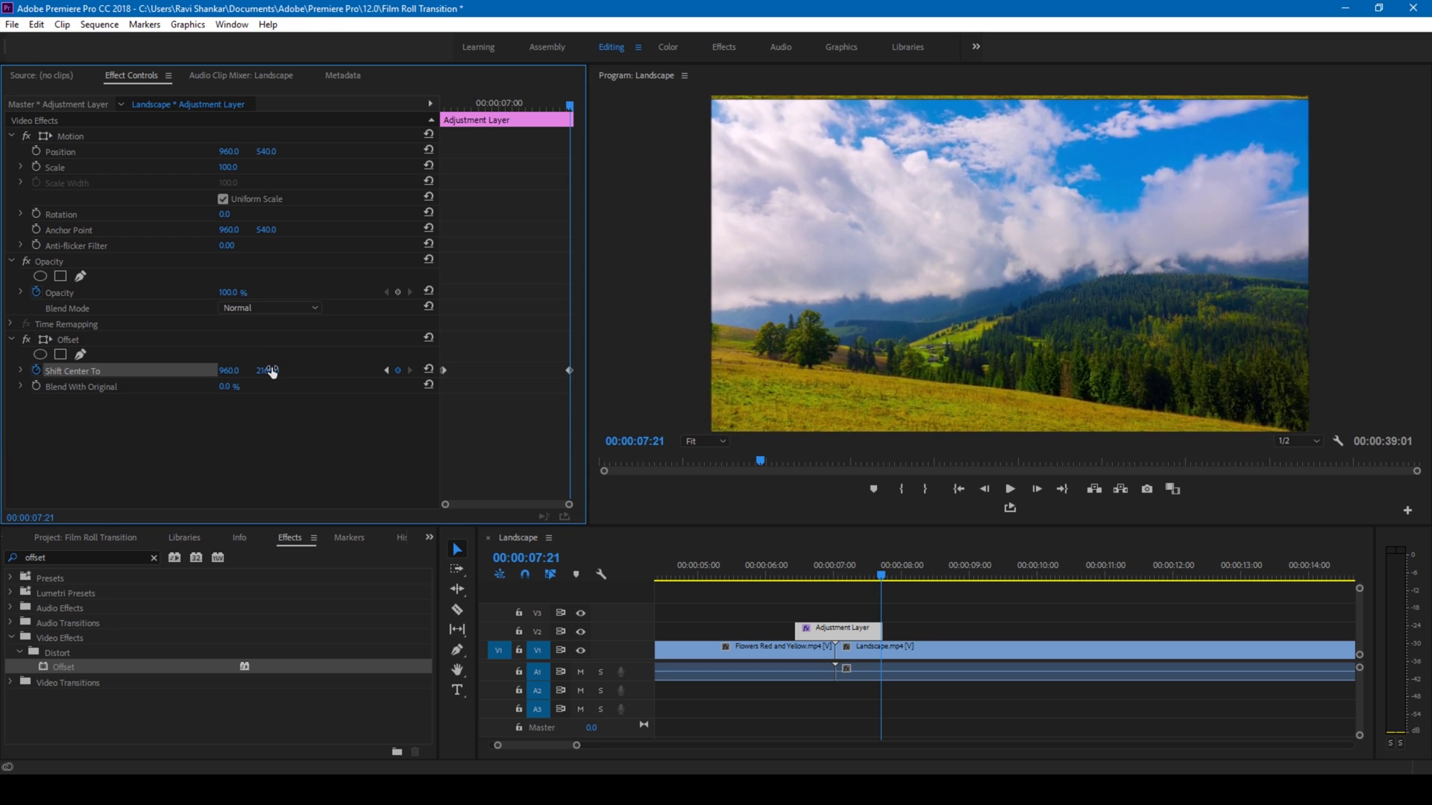
key("Right")
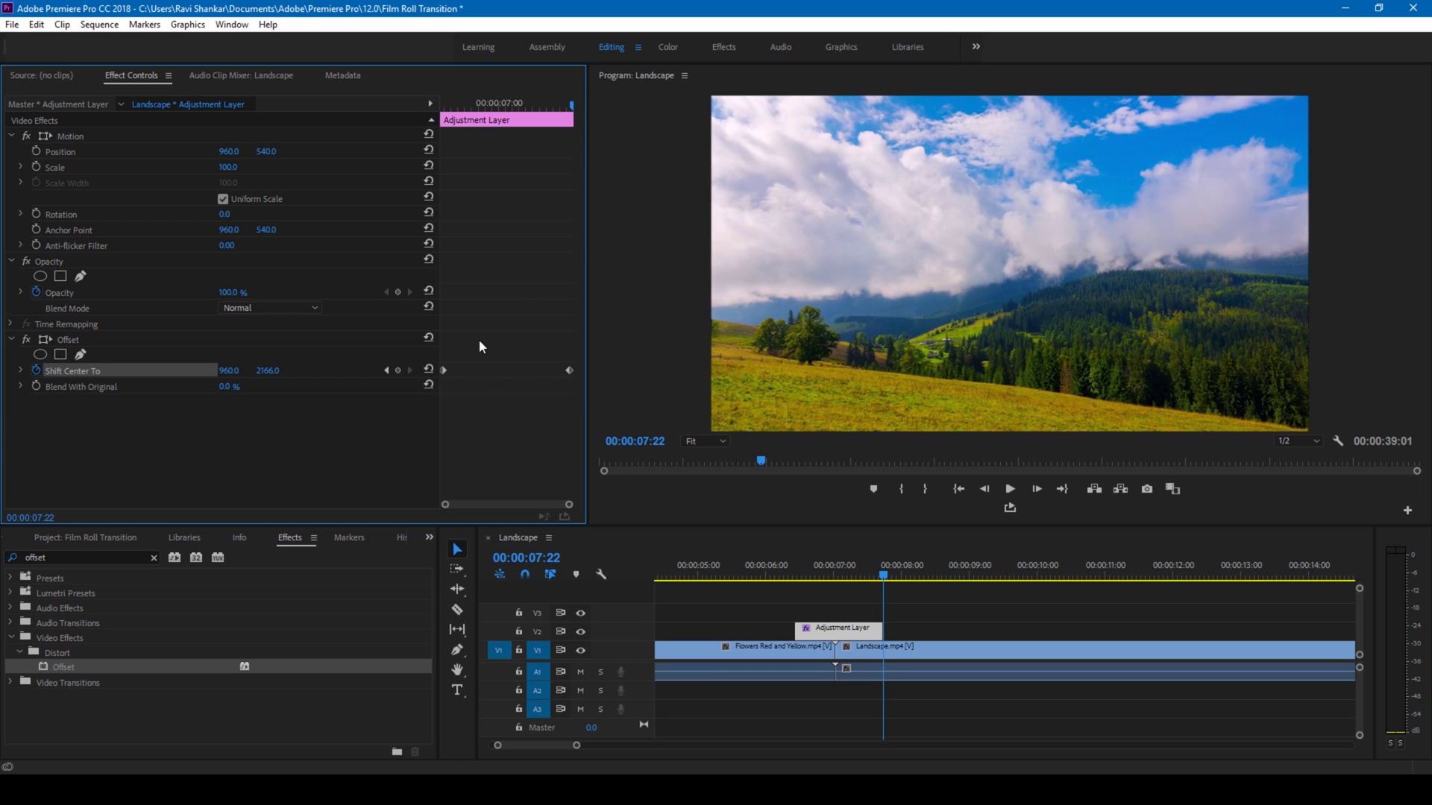
Step: Keyframe Blend With Original at 0% on the end keyframe and 100% one frame later
left_click(879, 575)
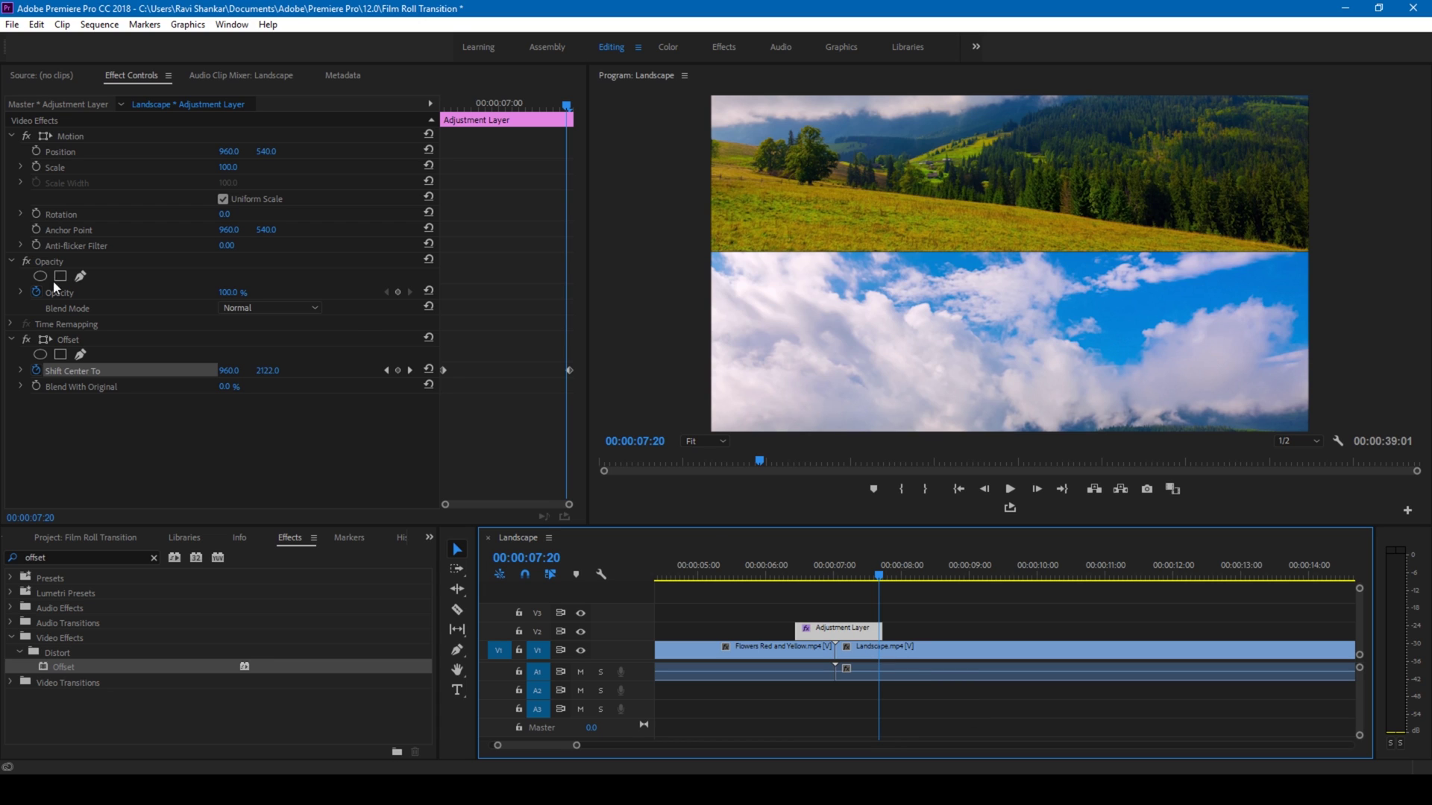
left_click(35, 386)
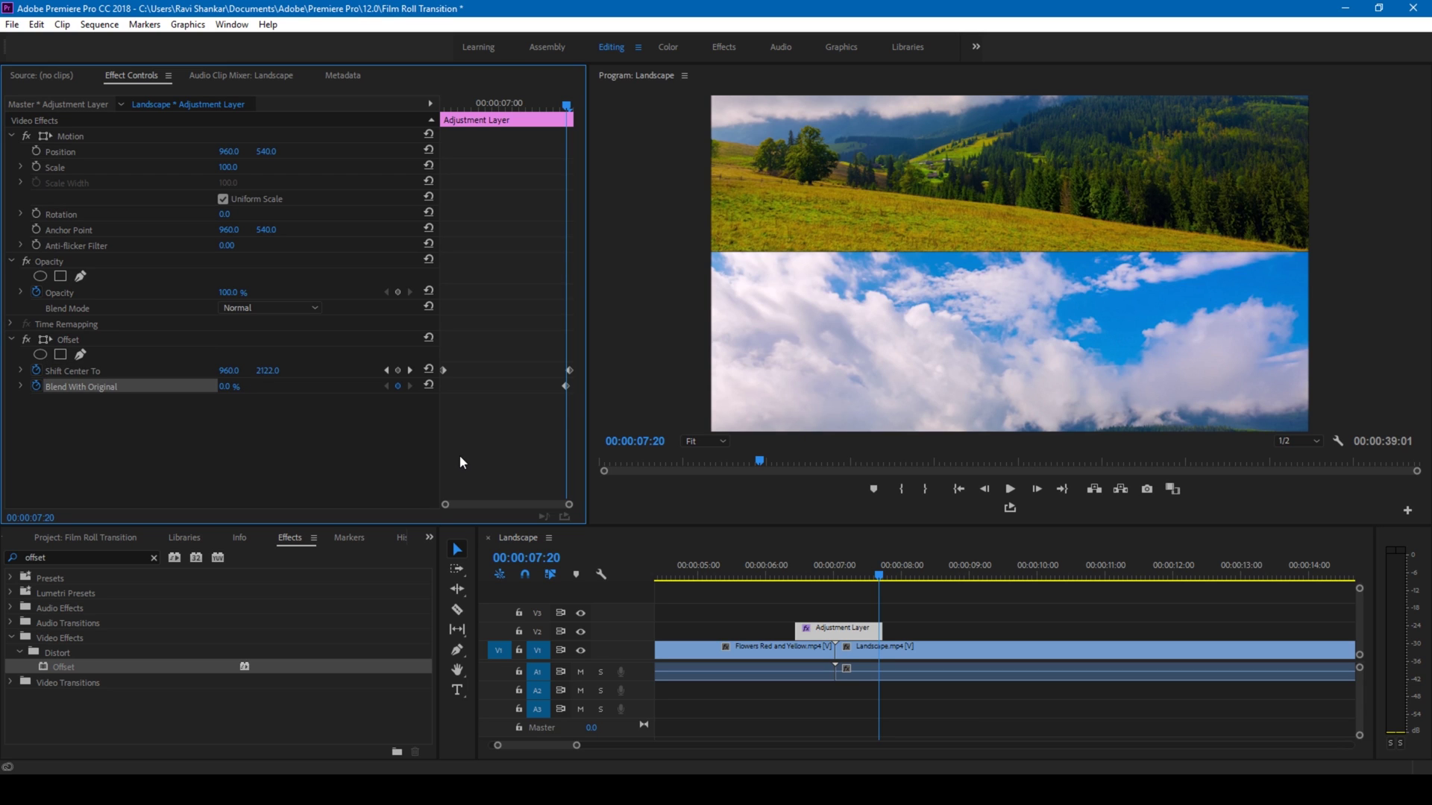
key("Right")
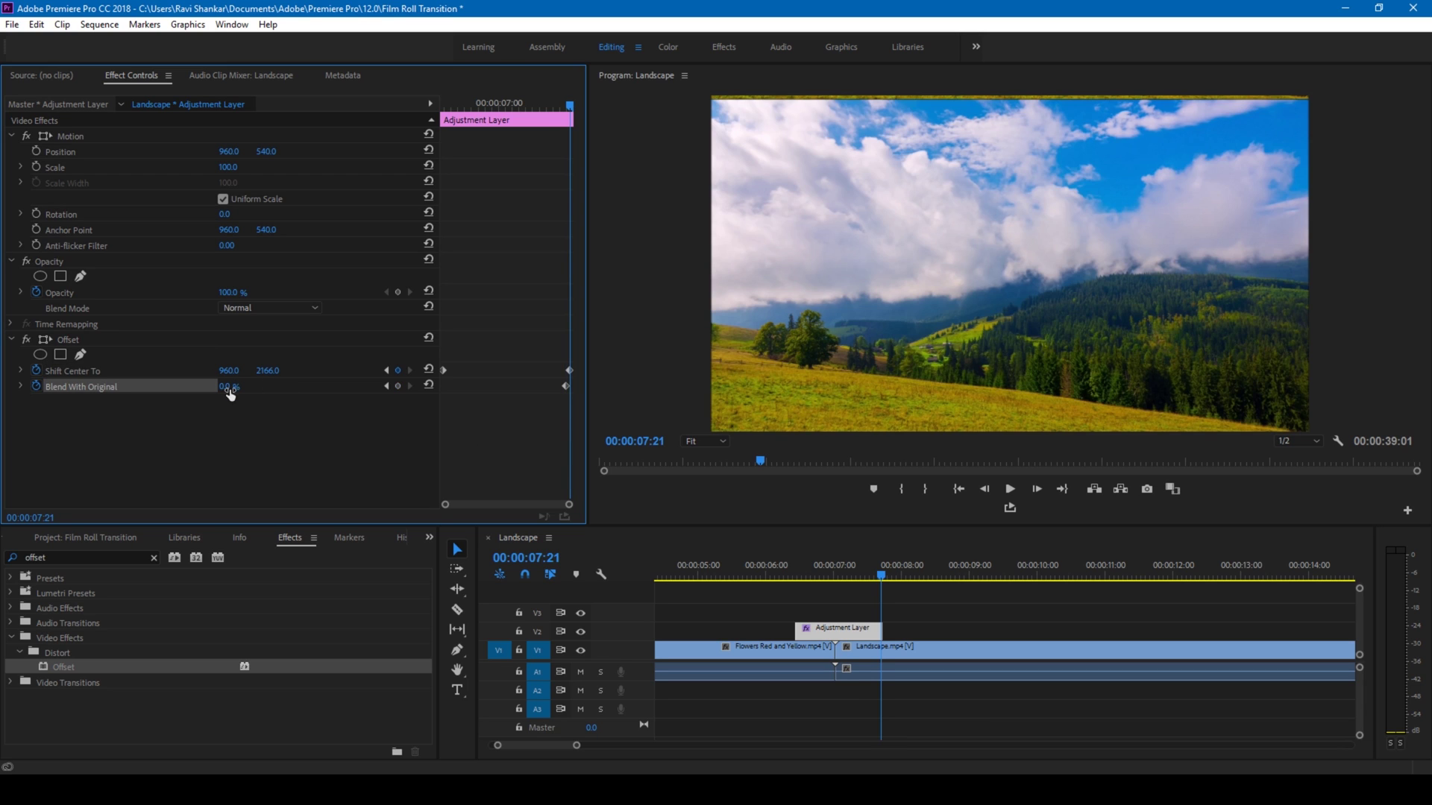
mouse_move(229, 388)
left_mouse_down()
mouse_move(340, 387)
mouse_move(245, 391)
left_mouse_up()
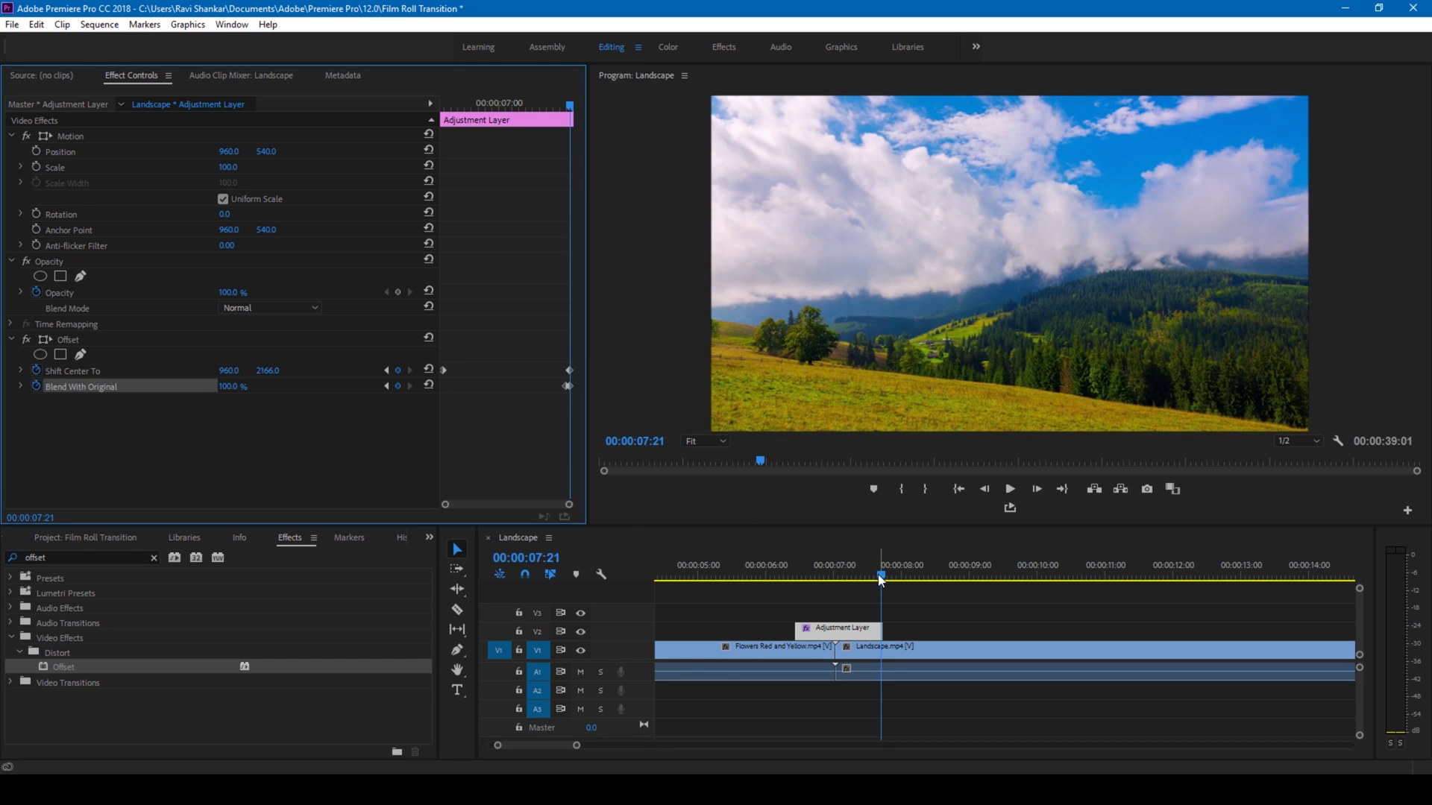
left_click_drag(880, 578, 789, 580)
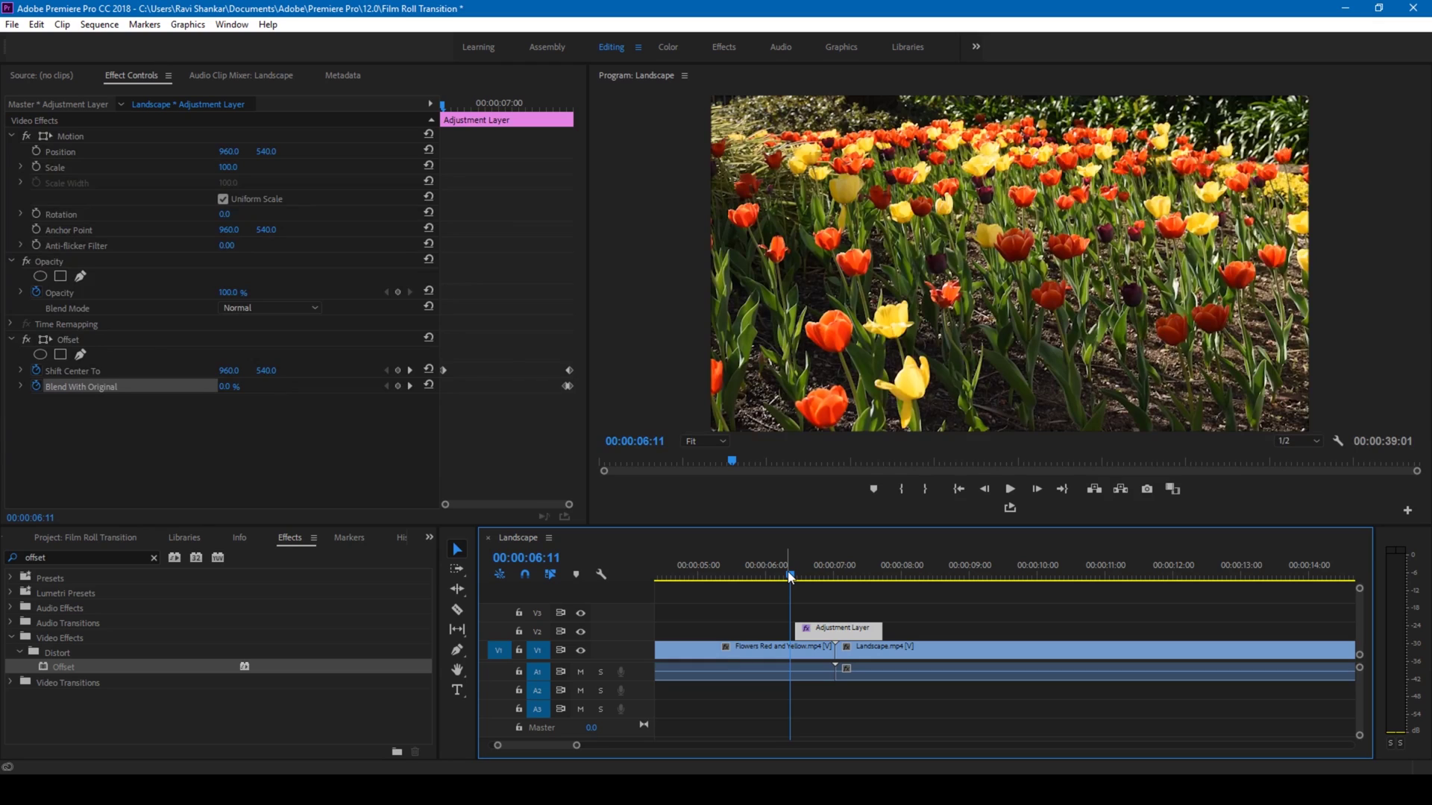
key("space")
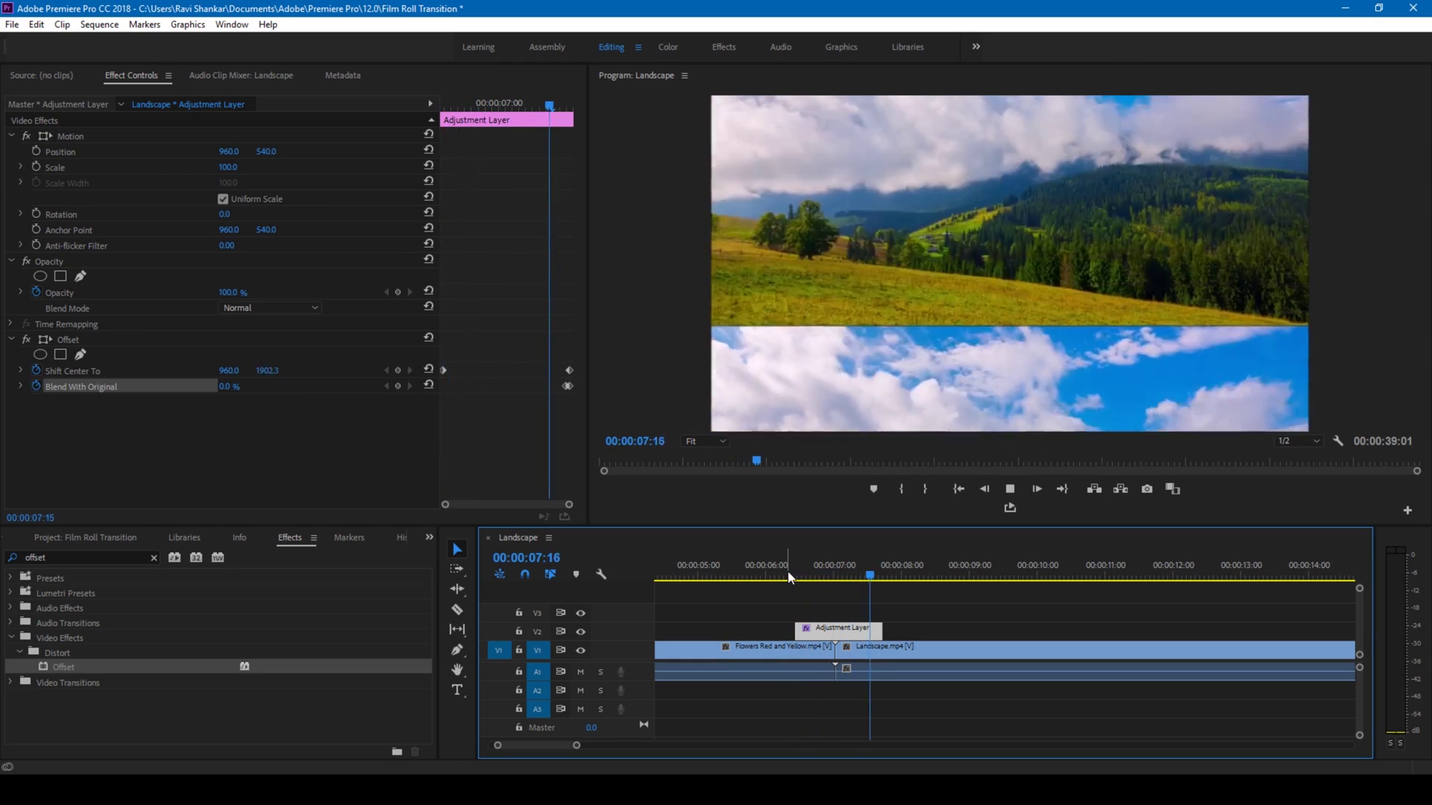
mouse_move(789, 576)
left_mouse_down()
mouse_move(892, 581)
mouse_move(795, 583)
left_mouse_up()
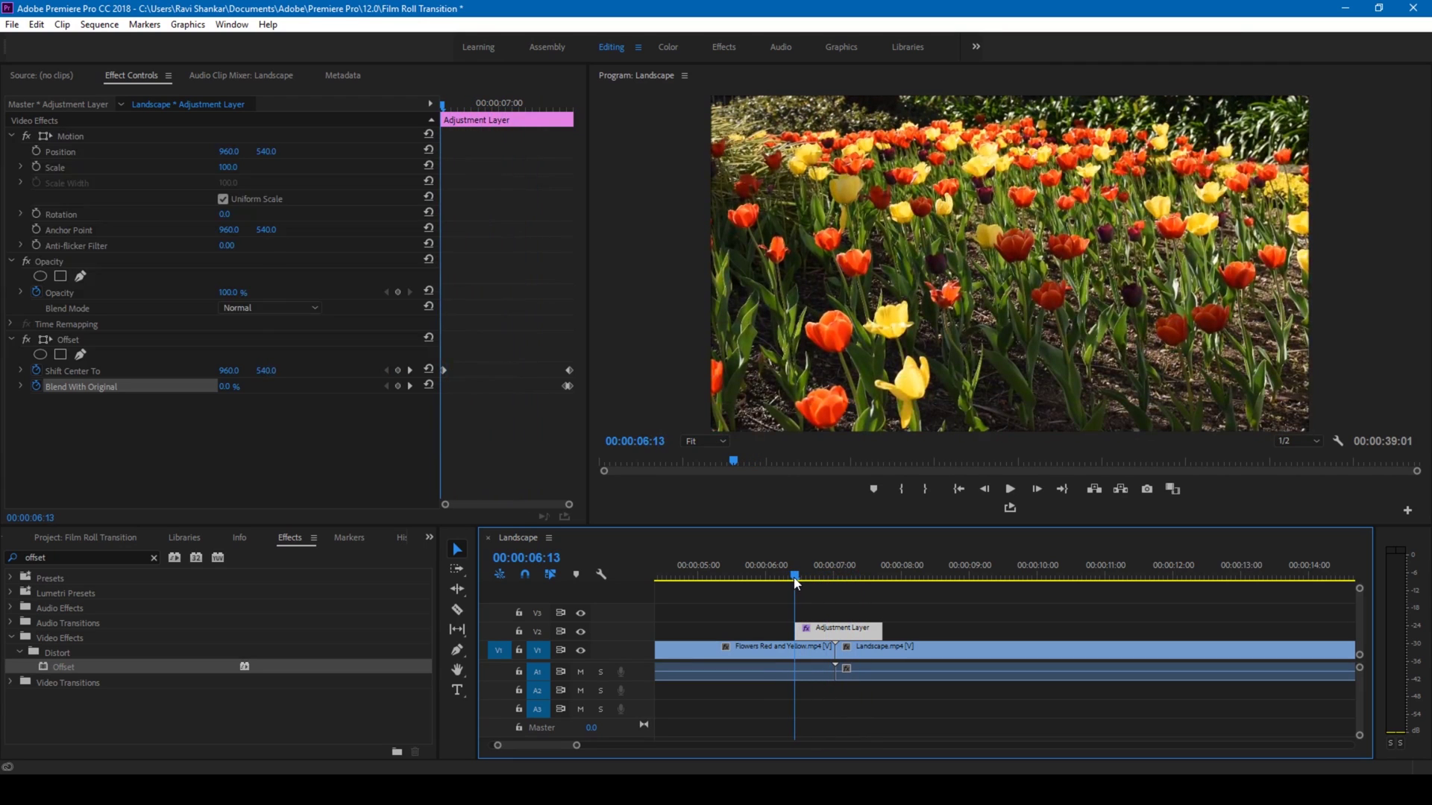
left_click(83, 555)
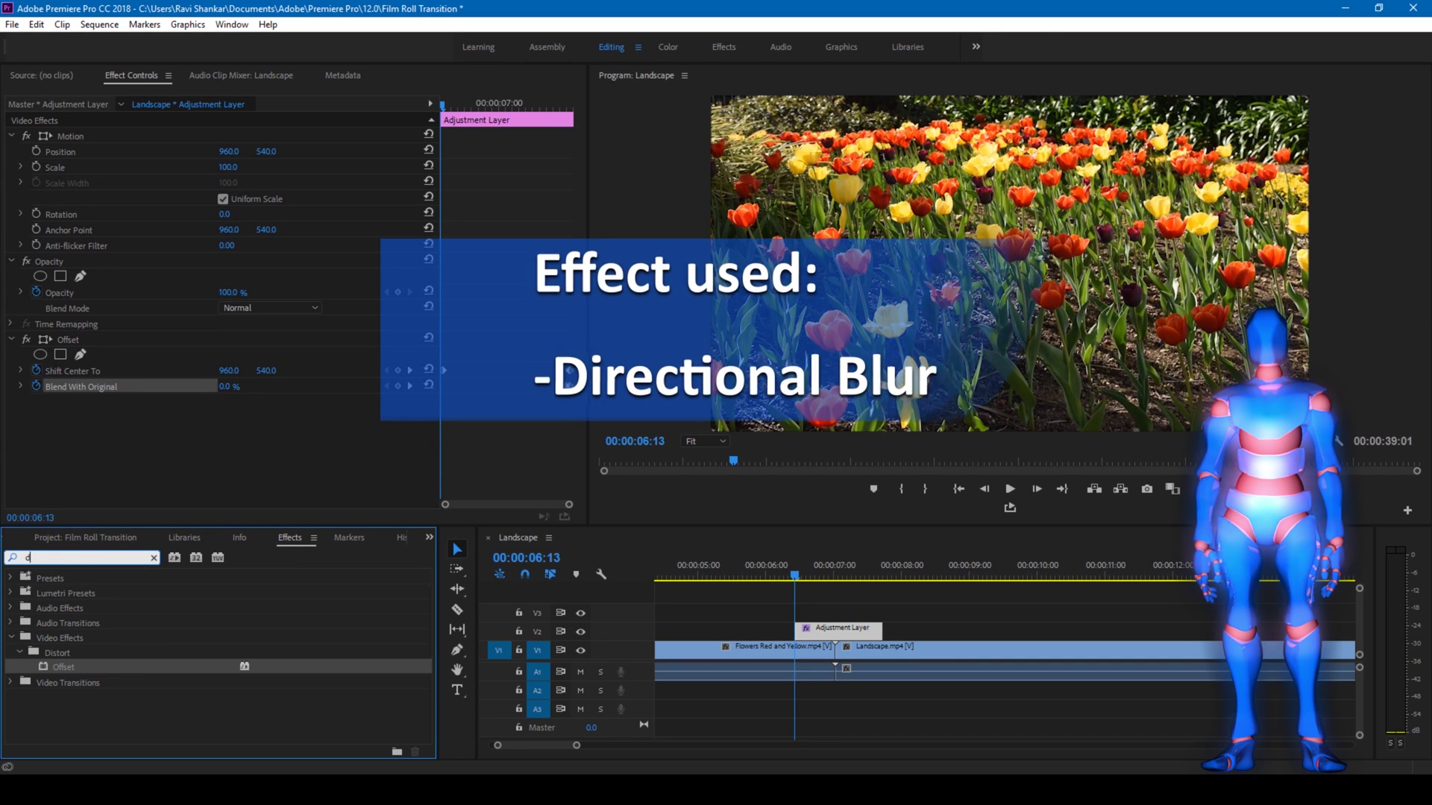
type("direct")
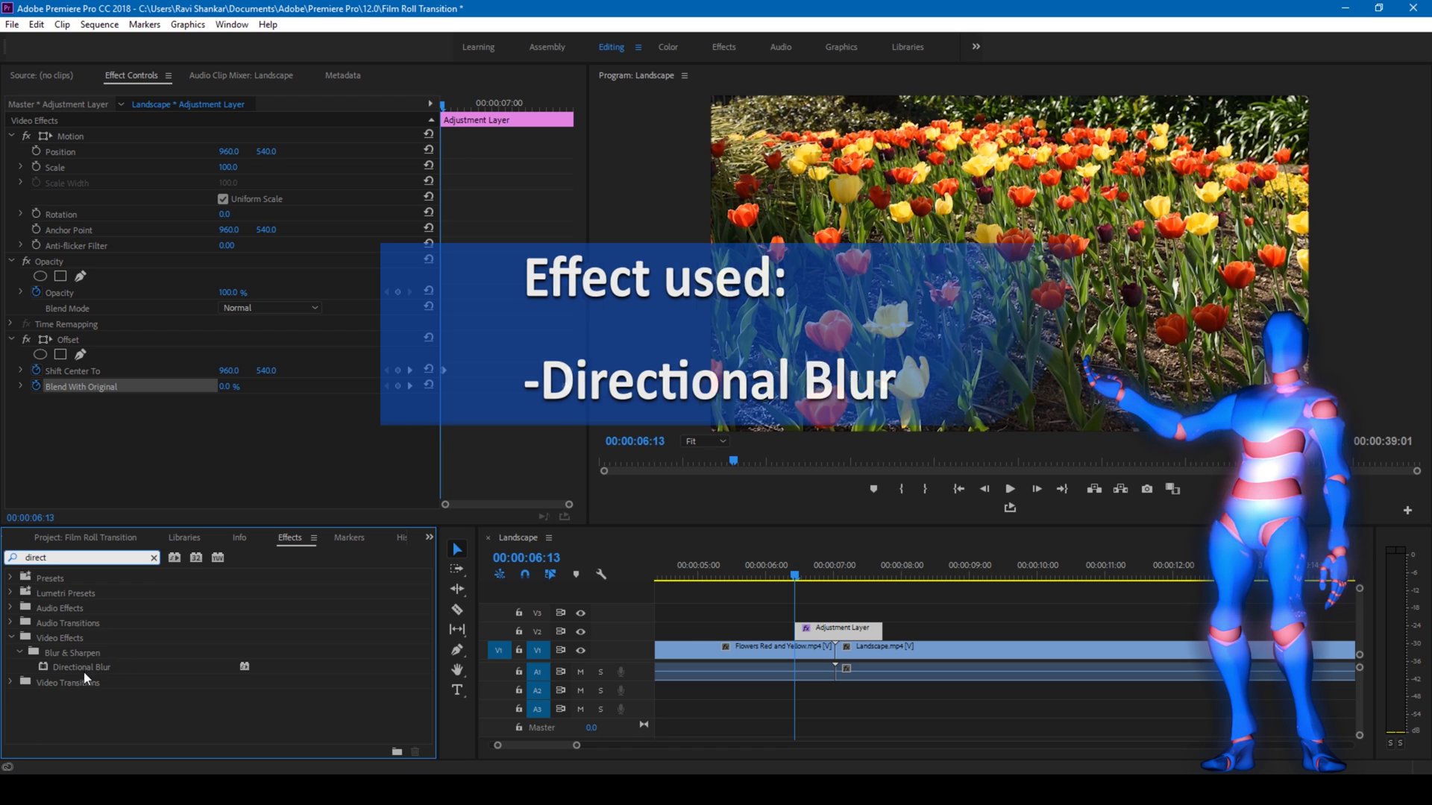
Step: Apply Blur & Sharpen > Directional Blur to the adjustment layer, with the playhead at 07:01
left_click(76, 669)
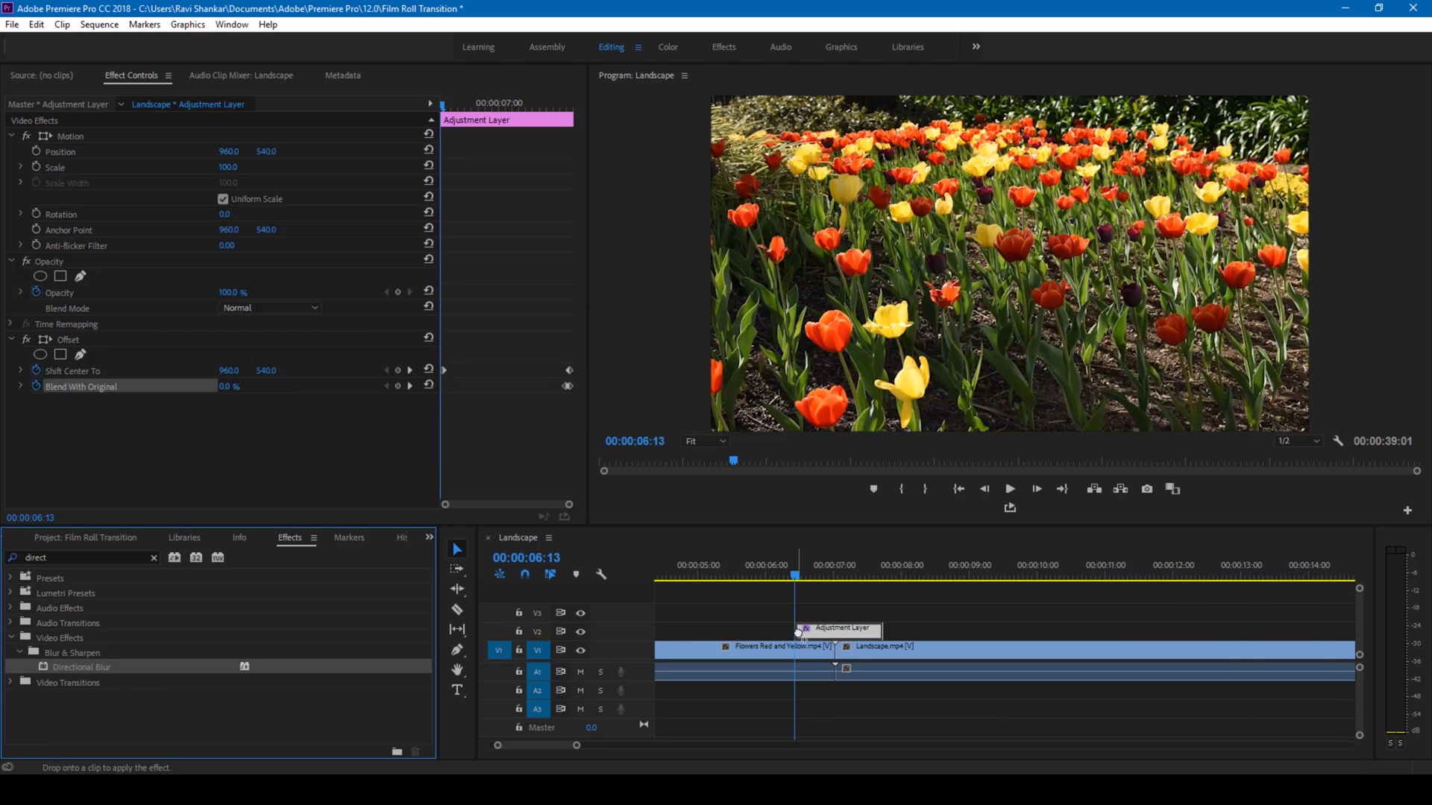
left_click_drag(76, 669, 809, 632)
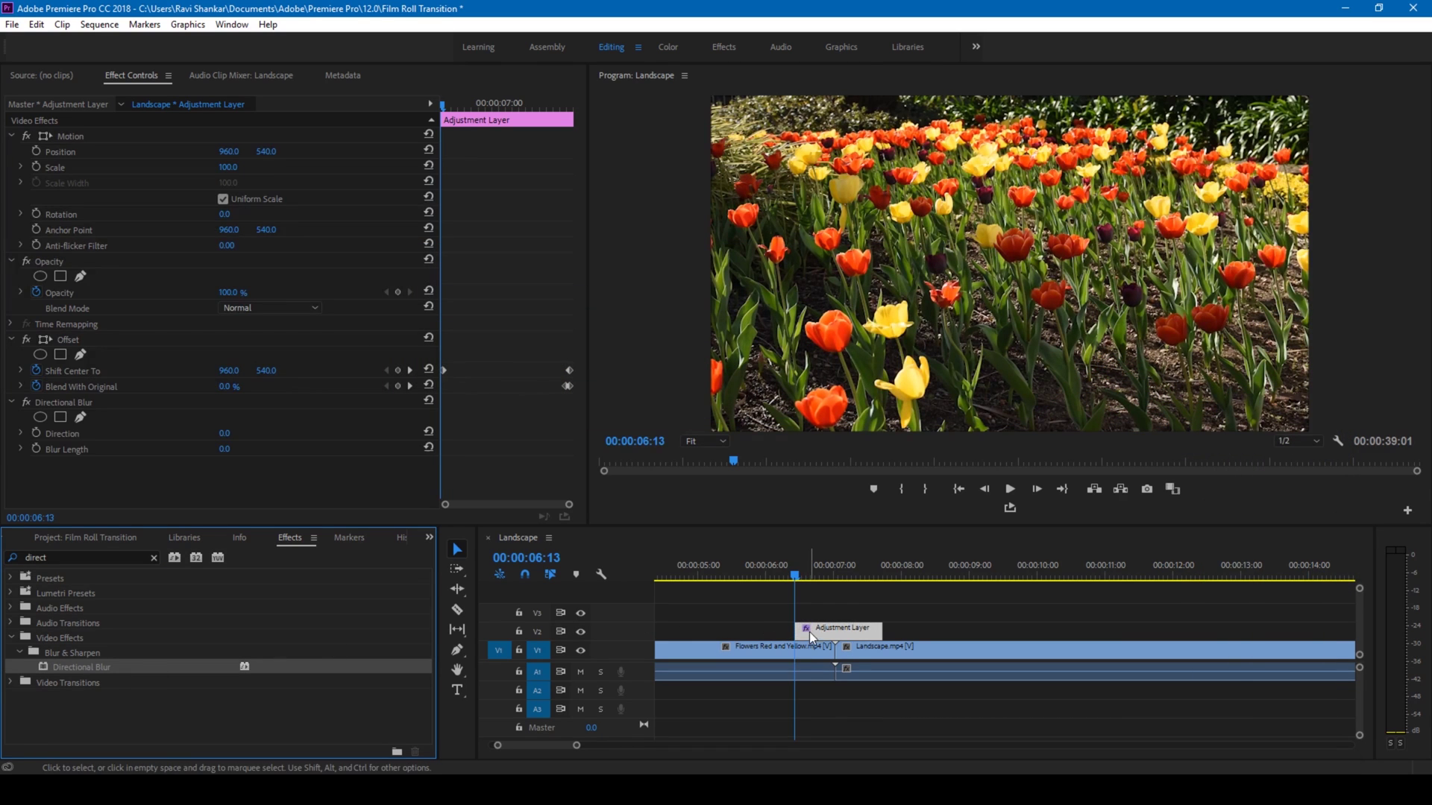
left_click(838, 577)
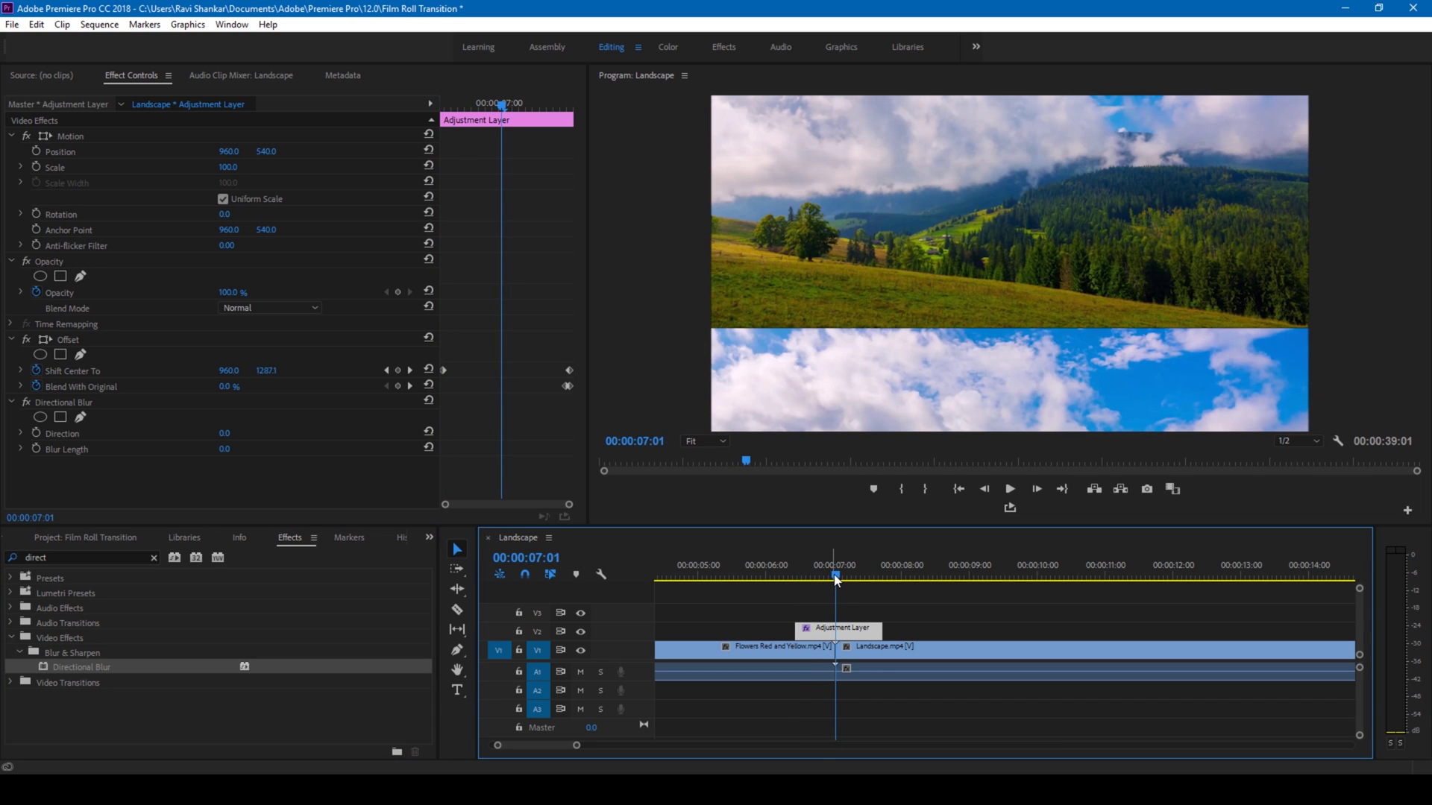
Step: Set Blur Length to 80 and keyframe it at 07:01
left_click(226, 449)
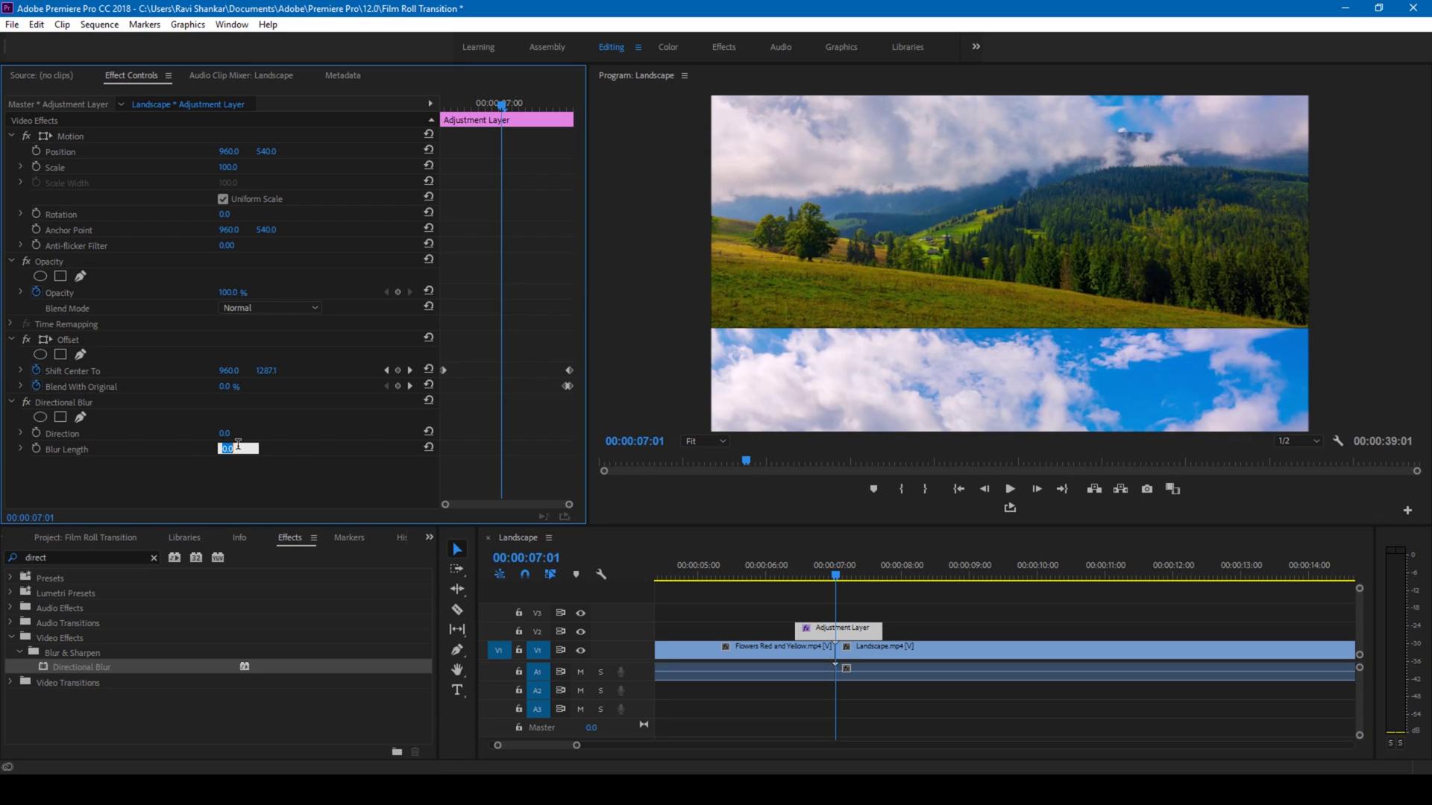
type("80")
key("Return")
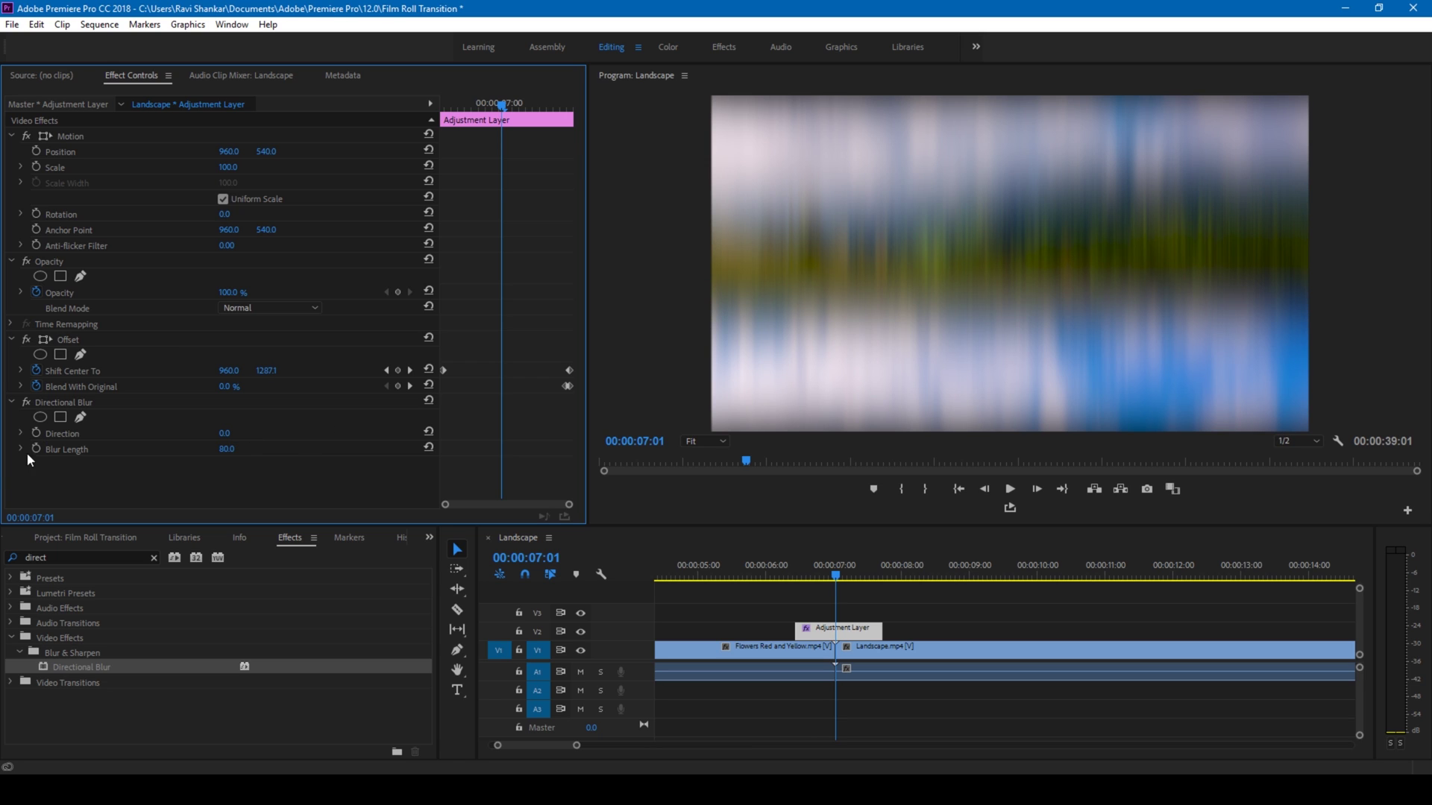
left_click(37, 444)
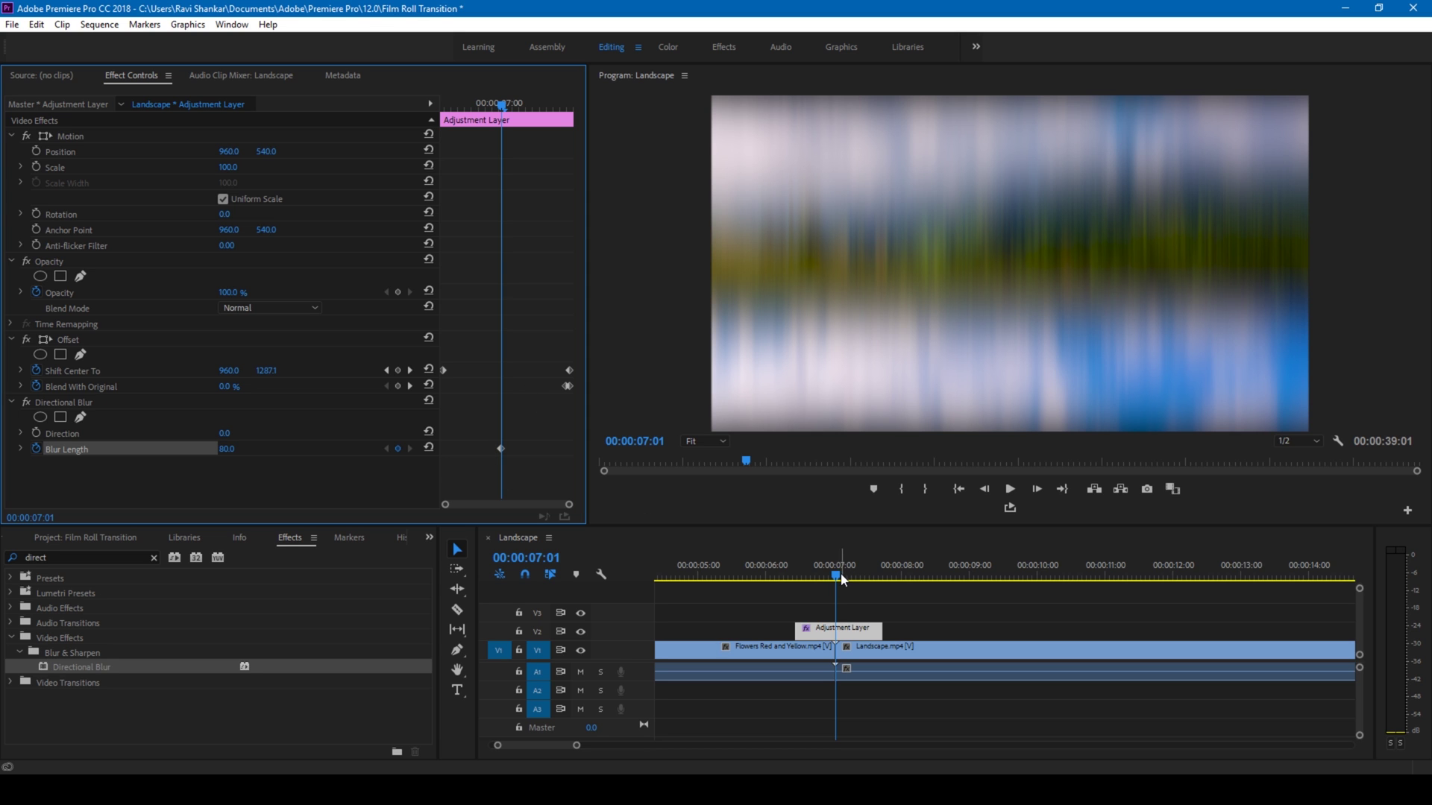
Step: Add Blur Length keyframes of 0 at 06:13 and 07:21
left_click_drag(841, 579, 797, 577)
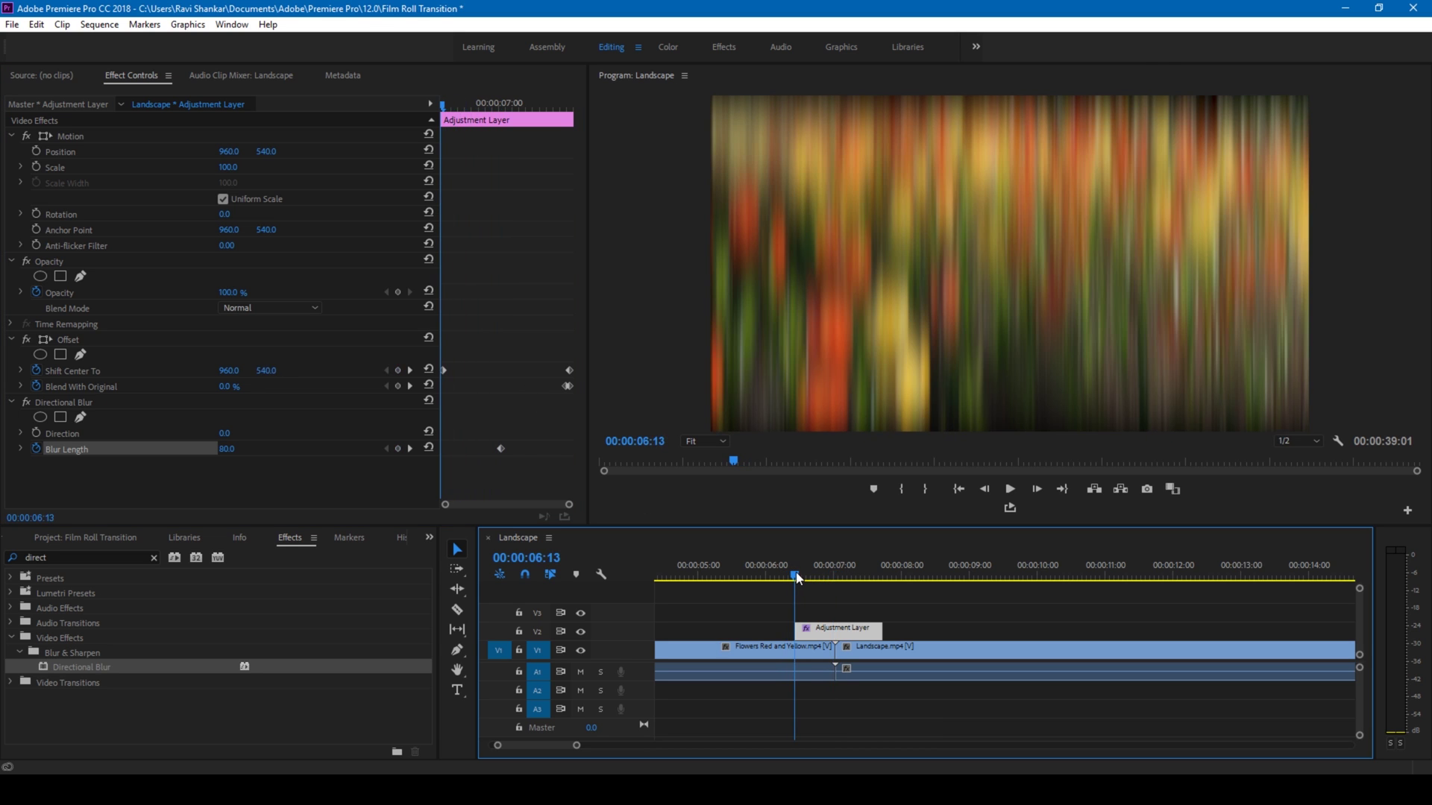
left_click(226, 449)
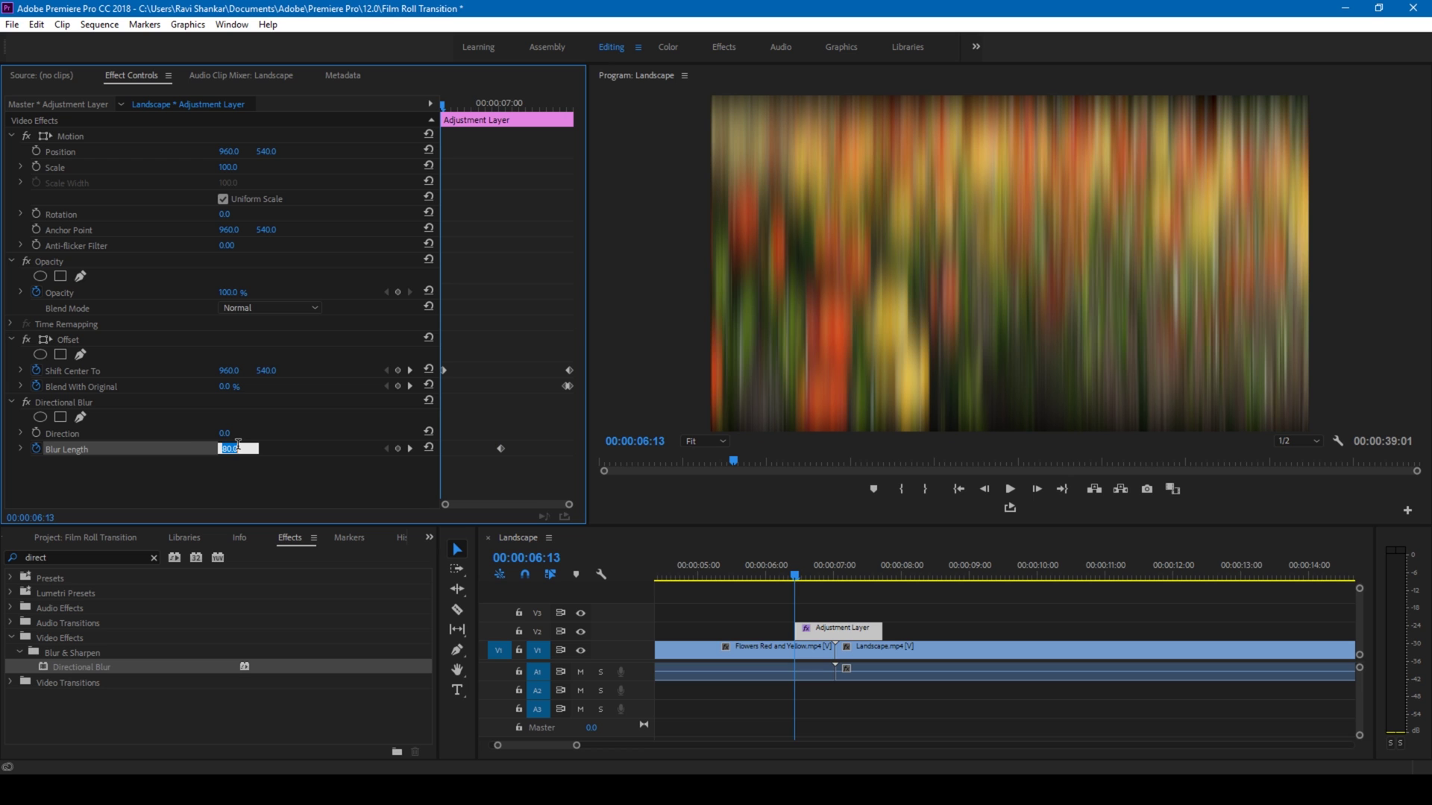
type("0")
key("Return")
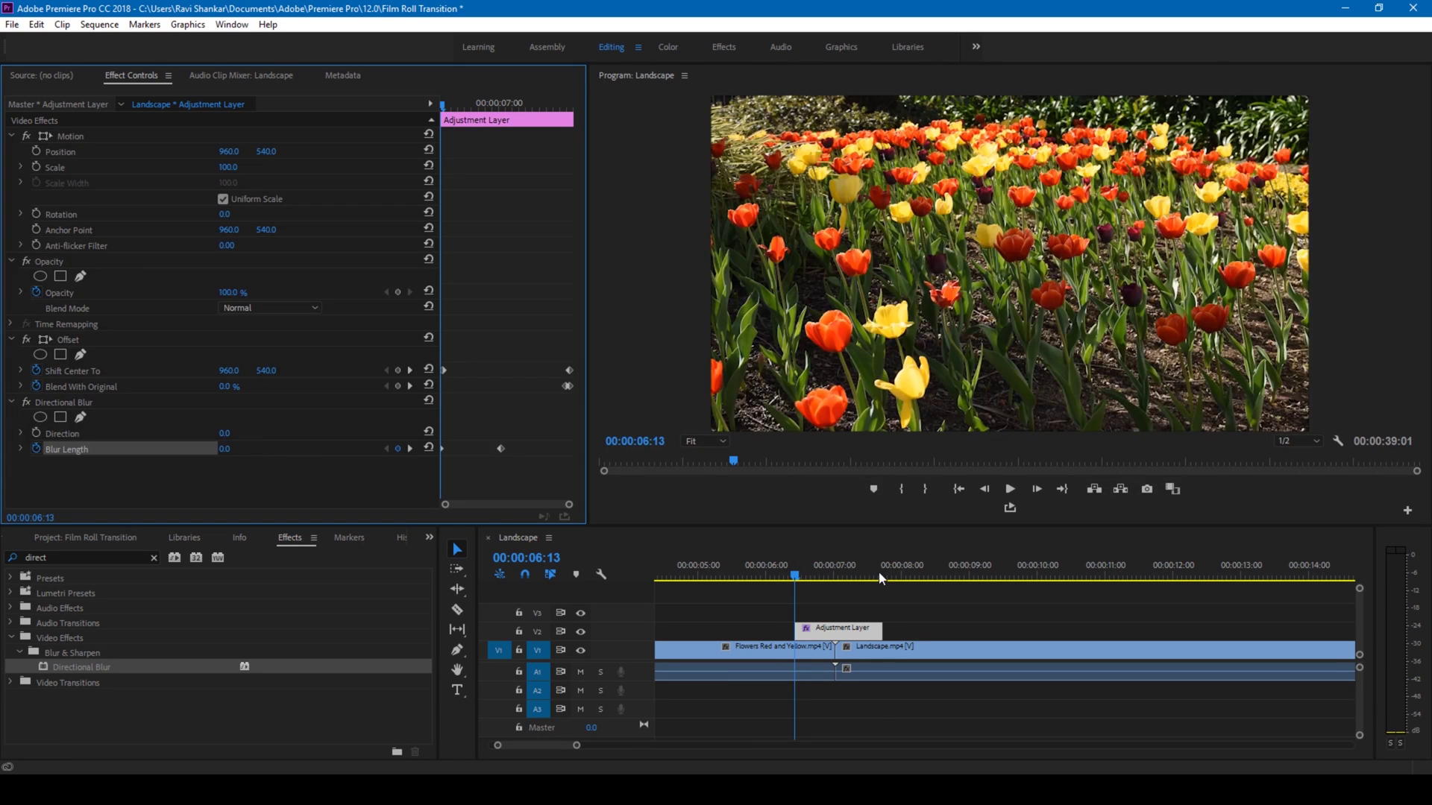
left_click(880, 579)
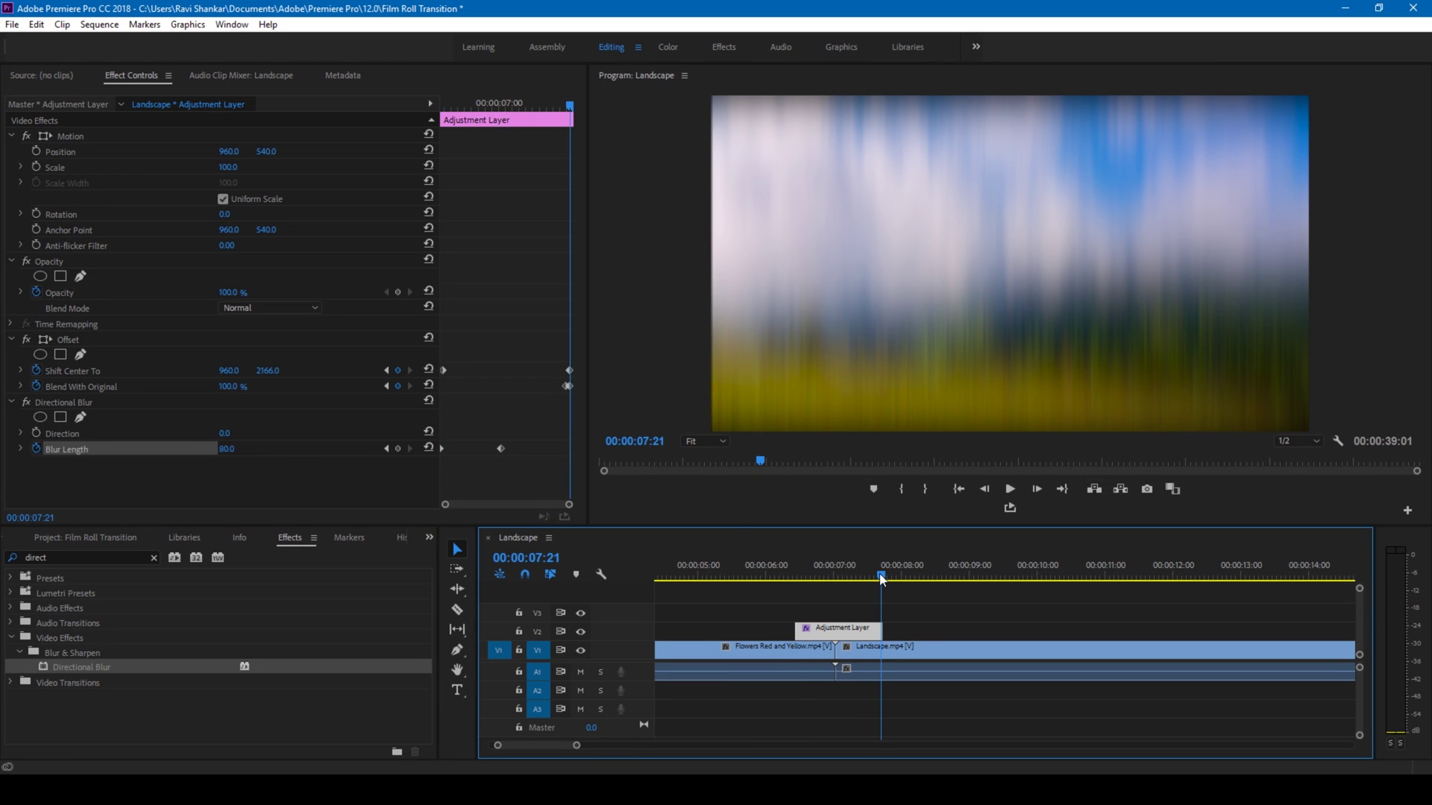
left_click(227, 449)
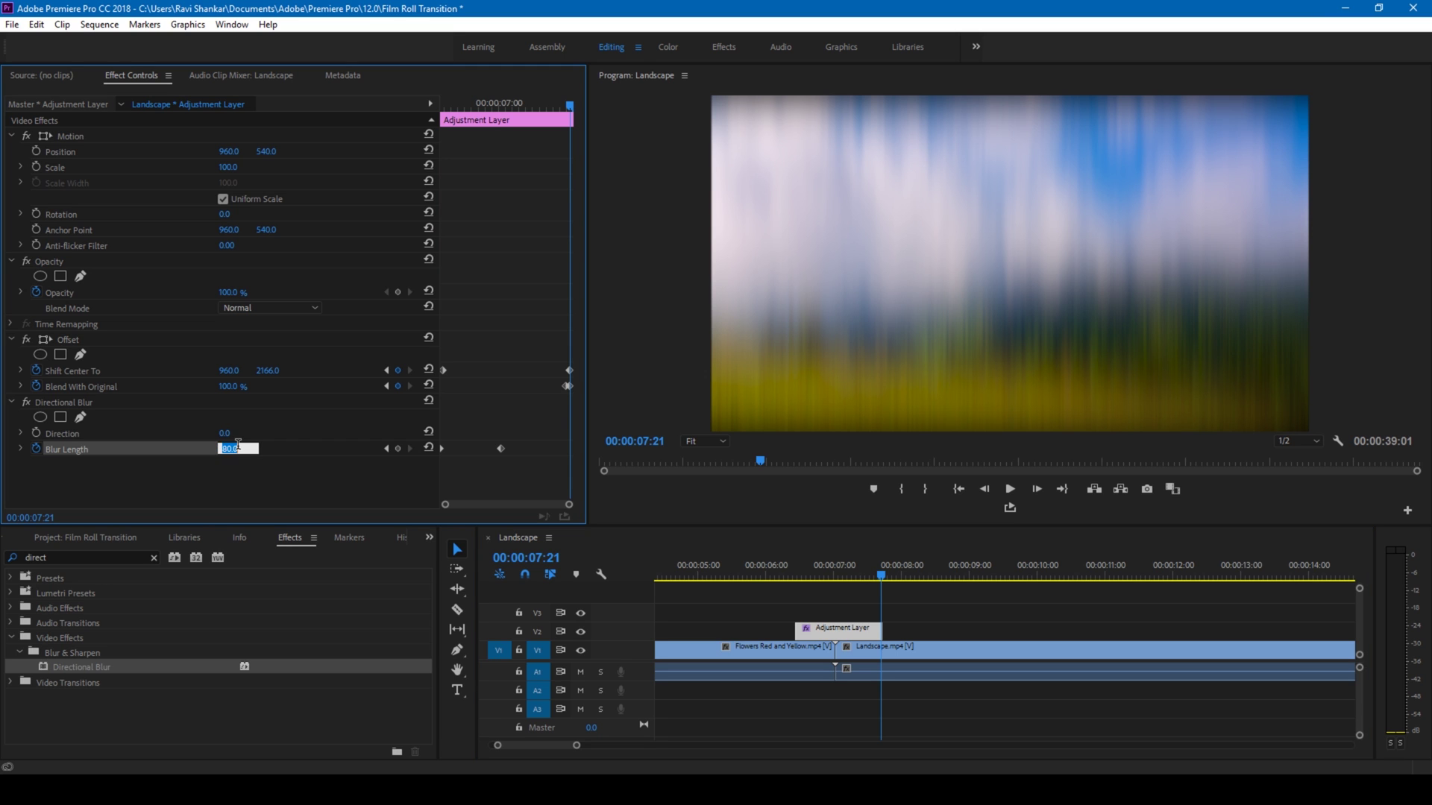
type("0")
key("Return")
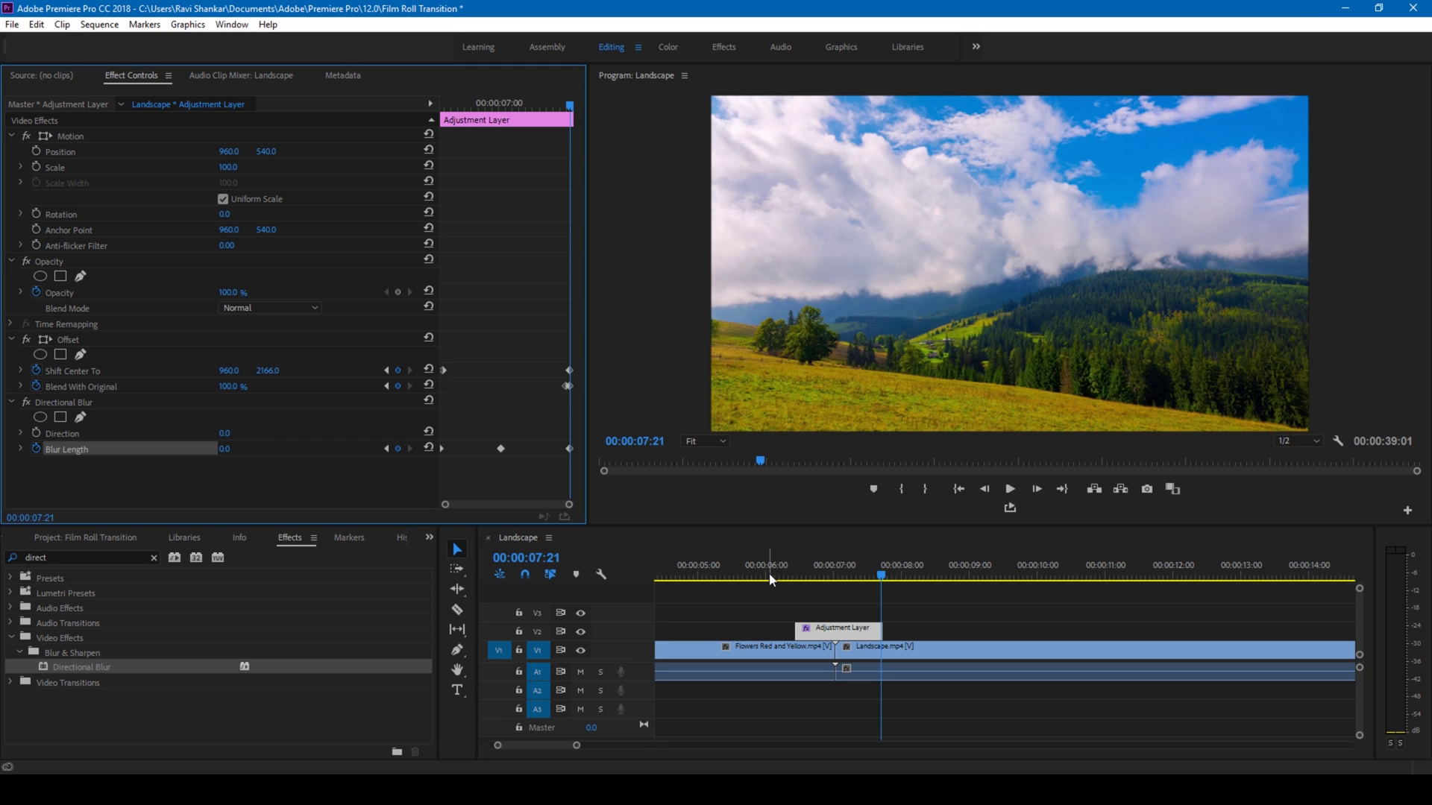
left_click(770, 578)
key("space")
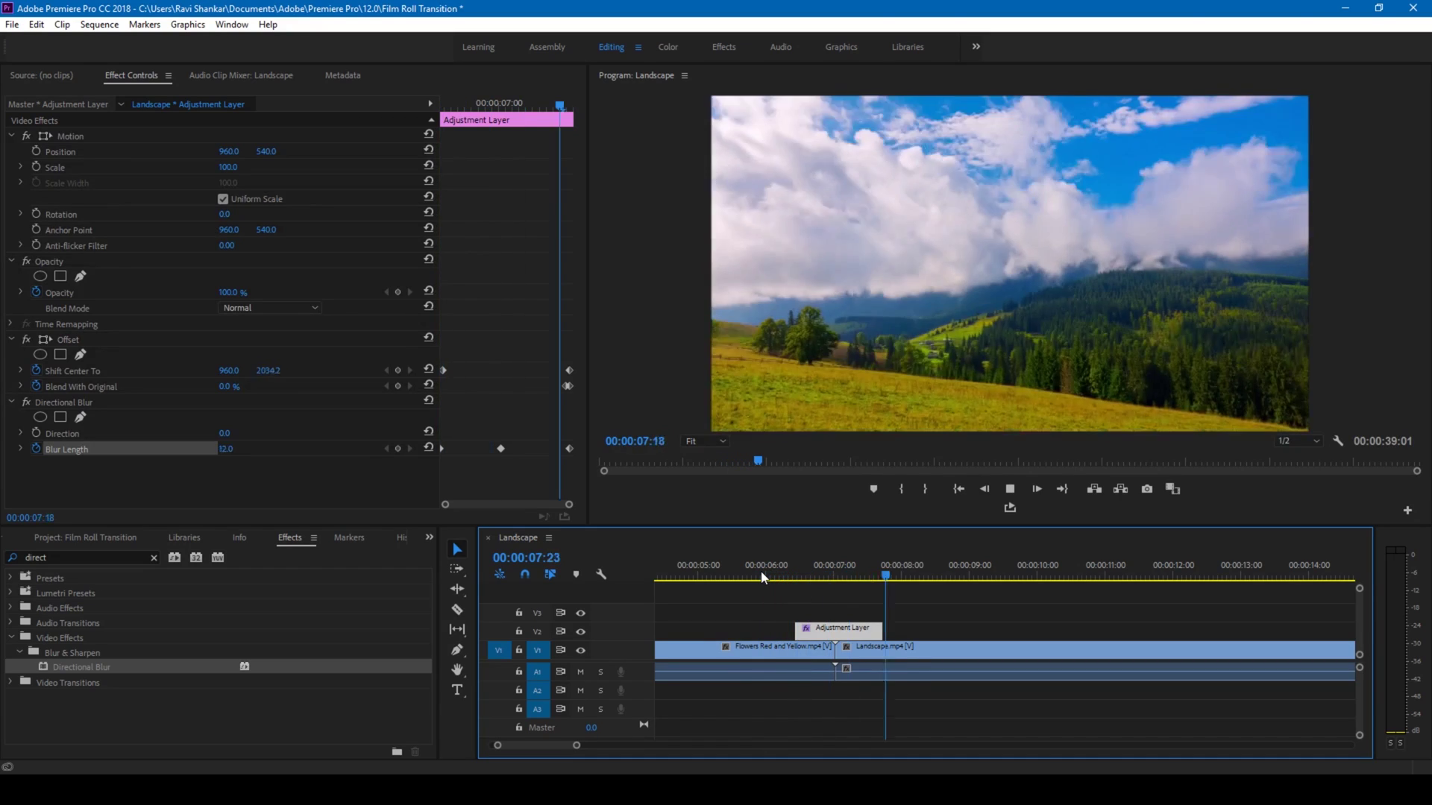
left_click(762, 577)
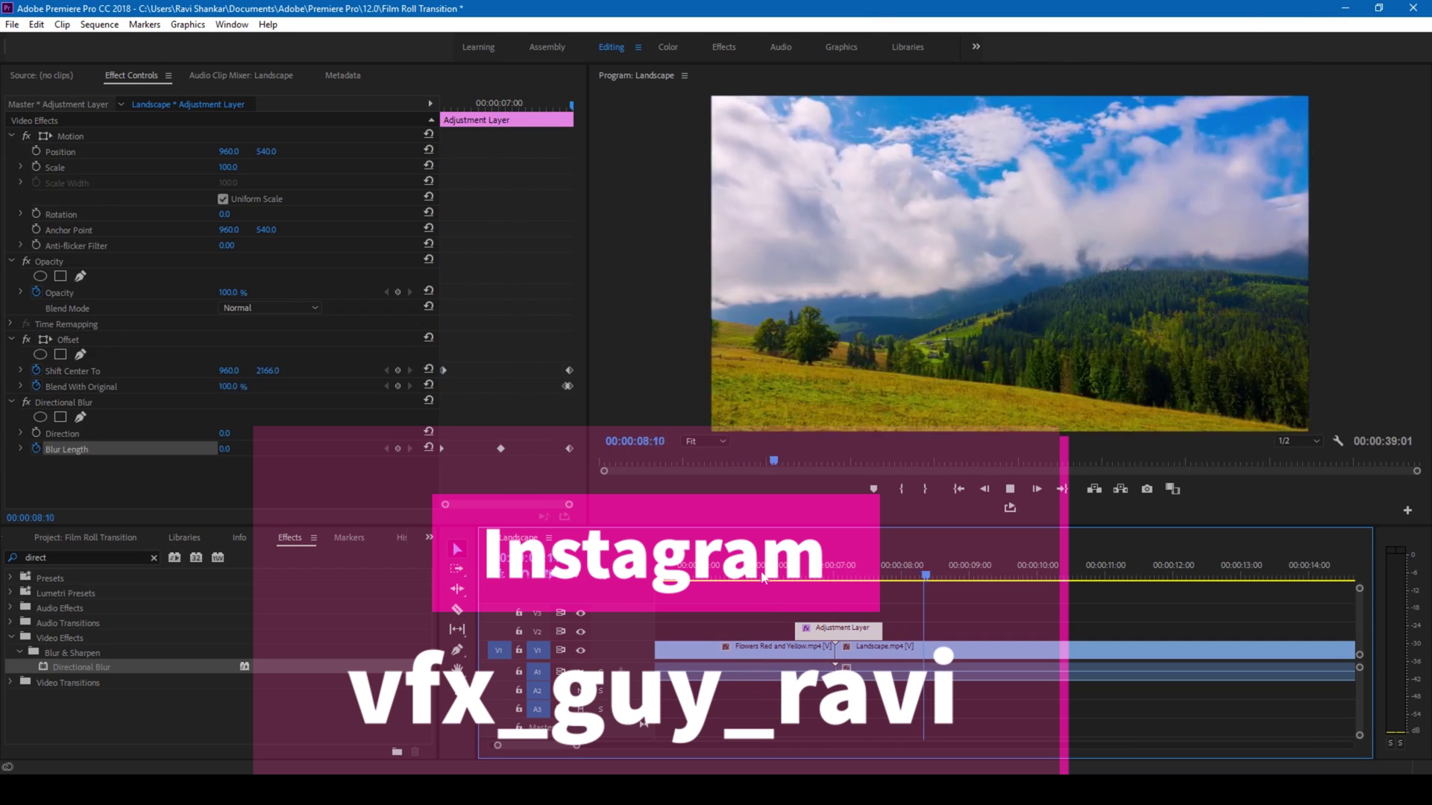
key("space")
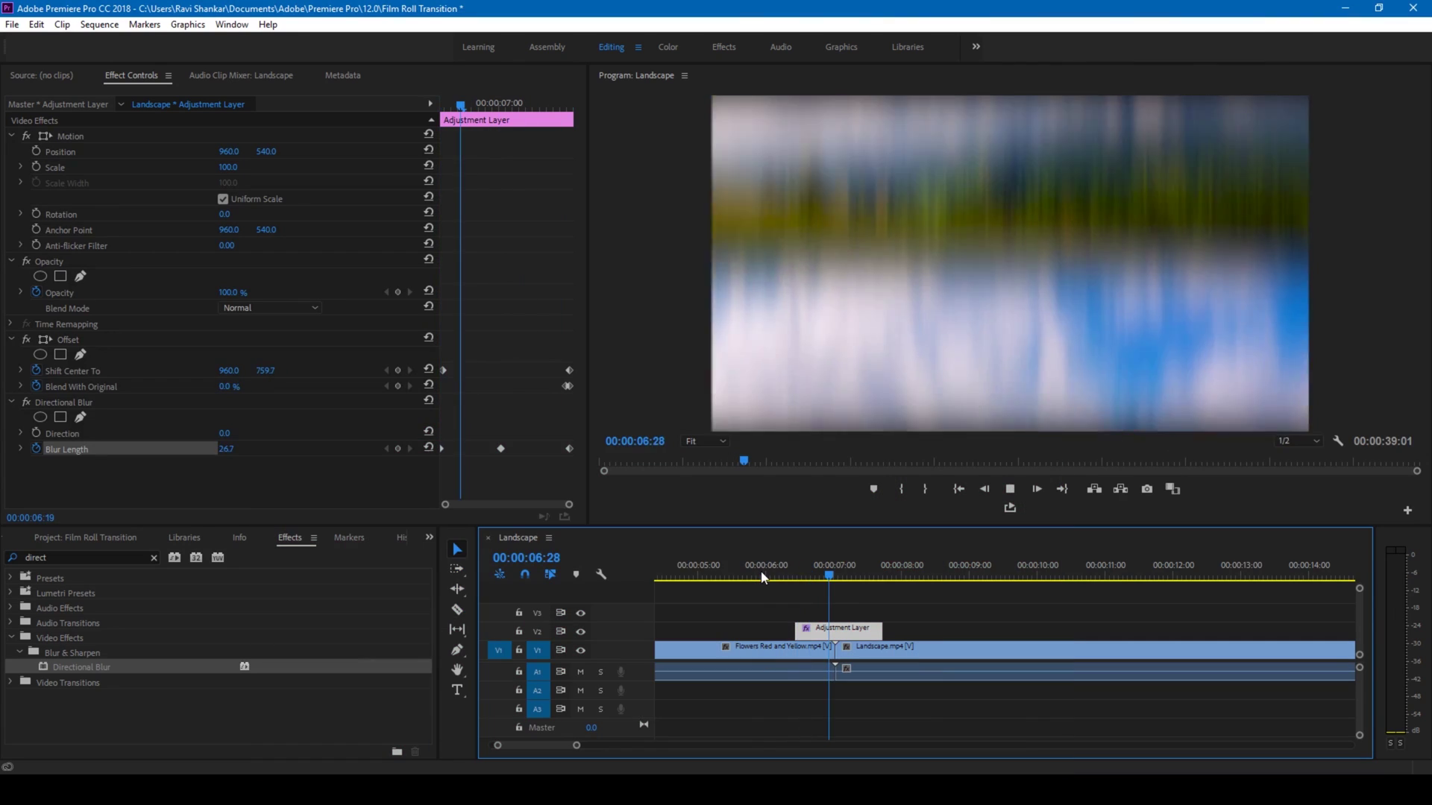
left_click(761, 577)
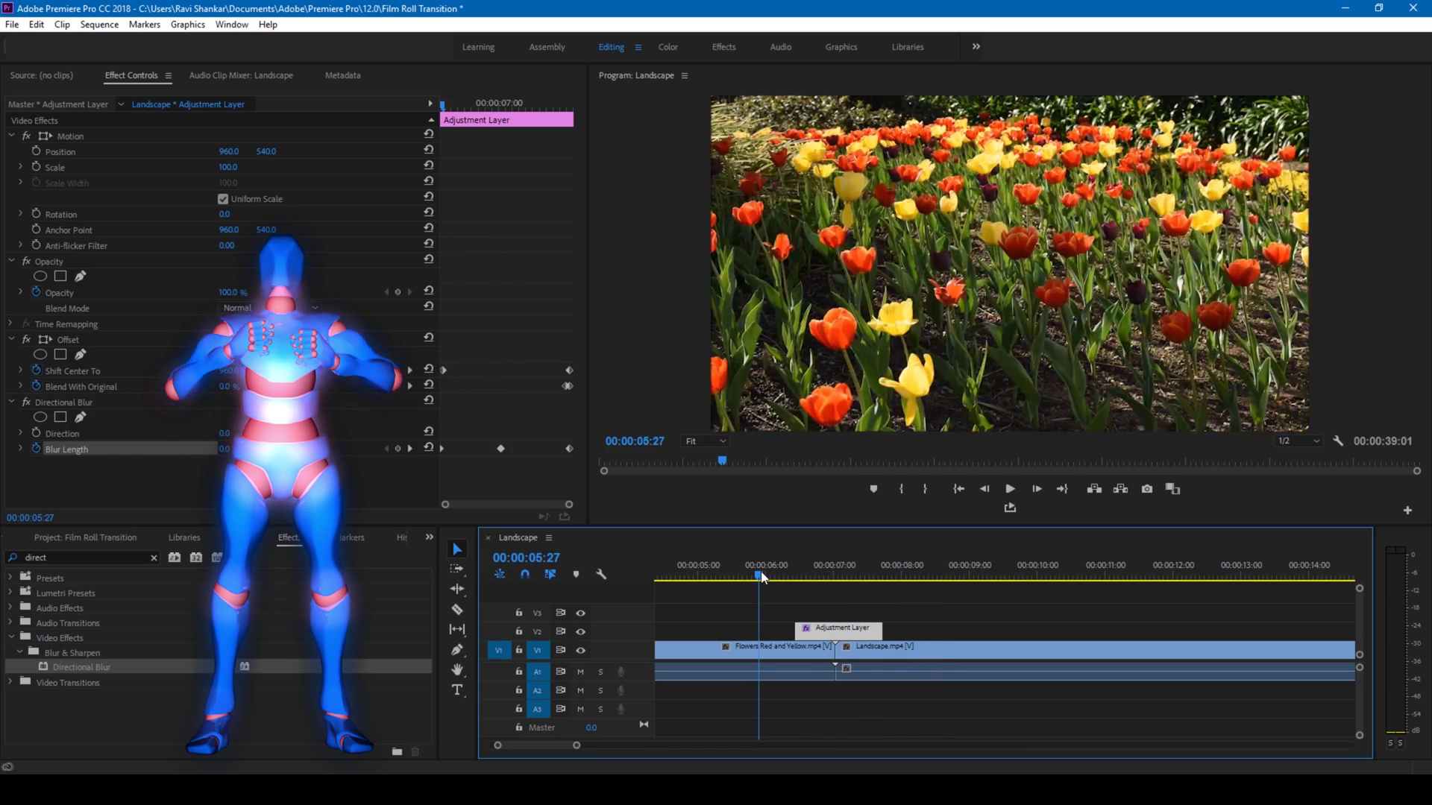